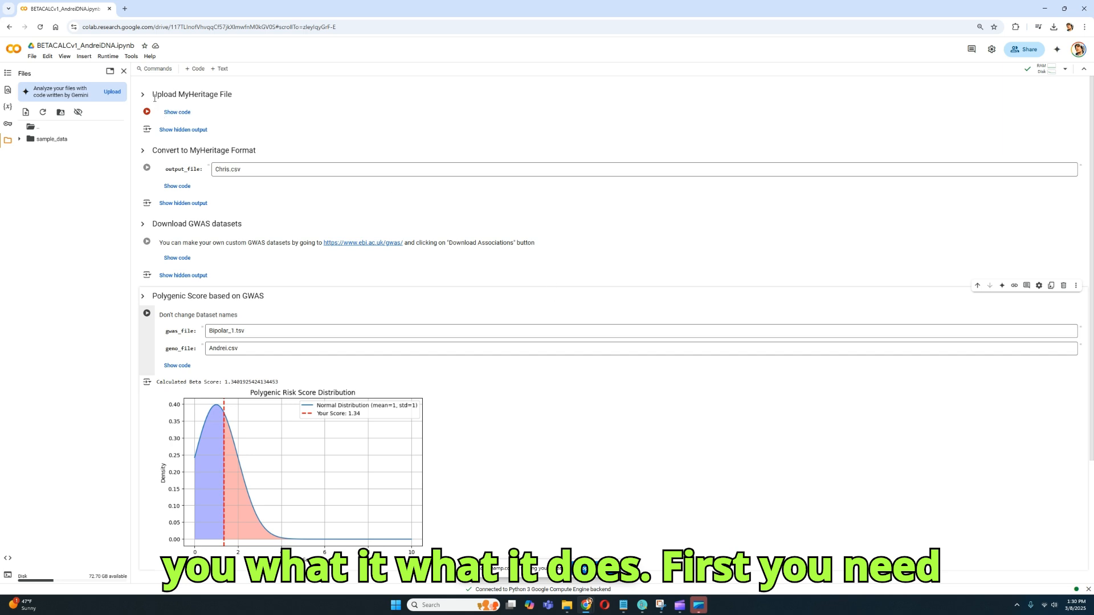
pyautogui.moveTo(153, 95); pyautogui.dragTo(239, 94)
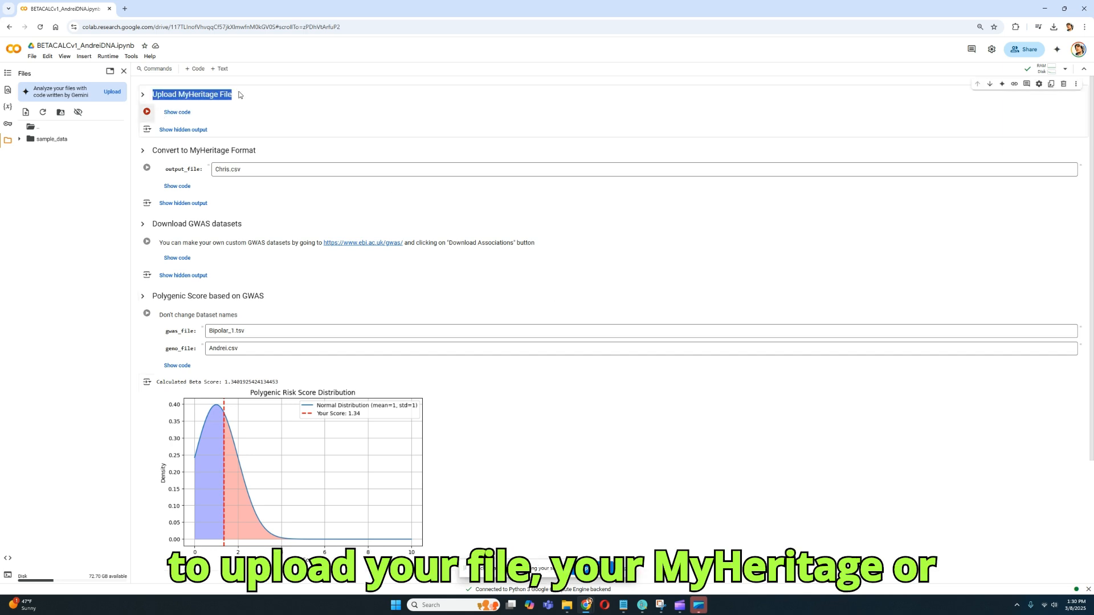
pyautogui.moveTo(184, 151); pyautogui.dragTo(261, 154)
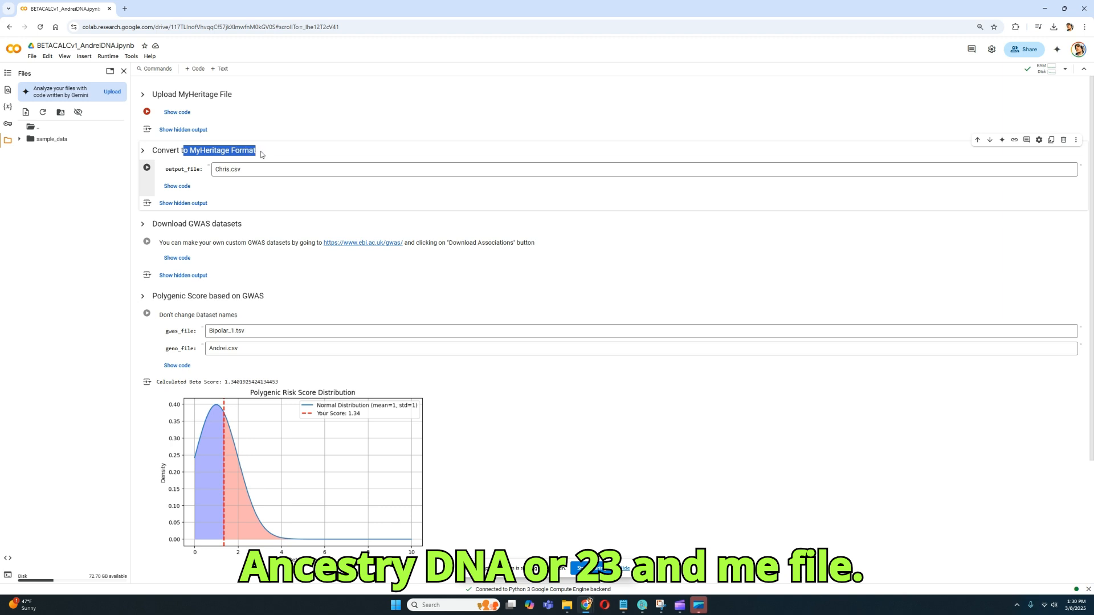
pyautogui.click(261, 152)
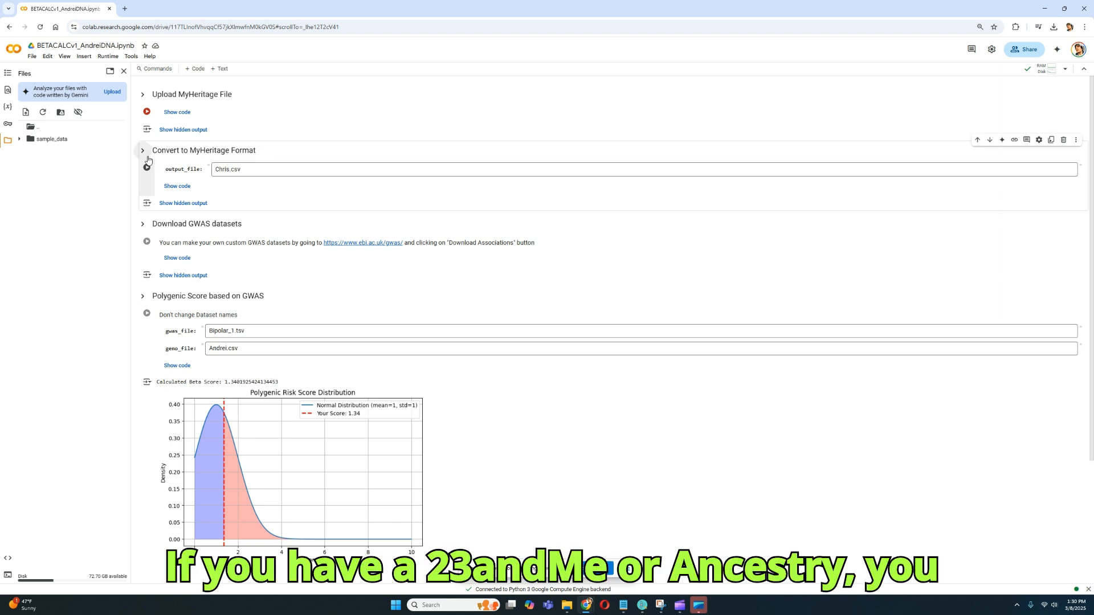
# Set the output_file name of the MyHeritage format conversion to Converted.csv.
pyautogui.doubleClick(222, 170)
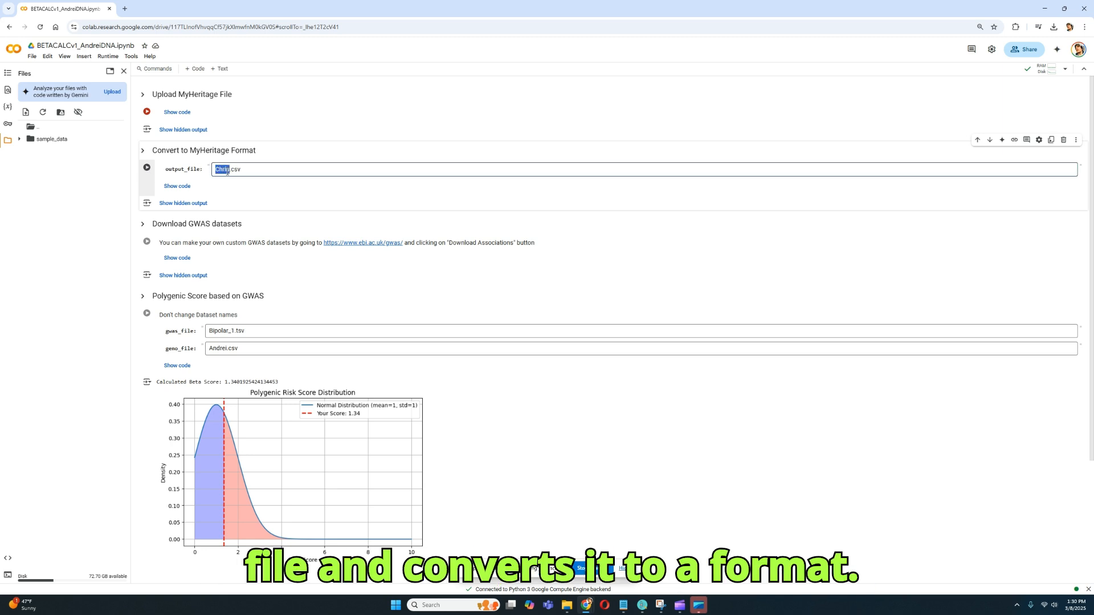
pyautogui.write('Conver')
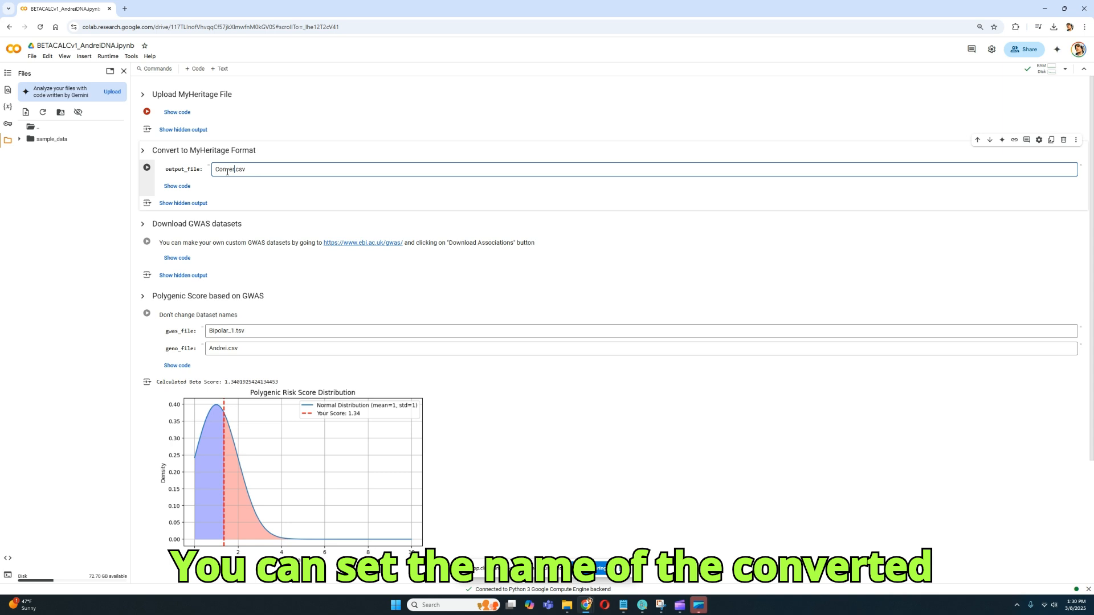
pyautogui.write('ted')
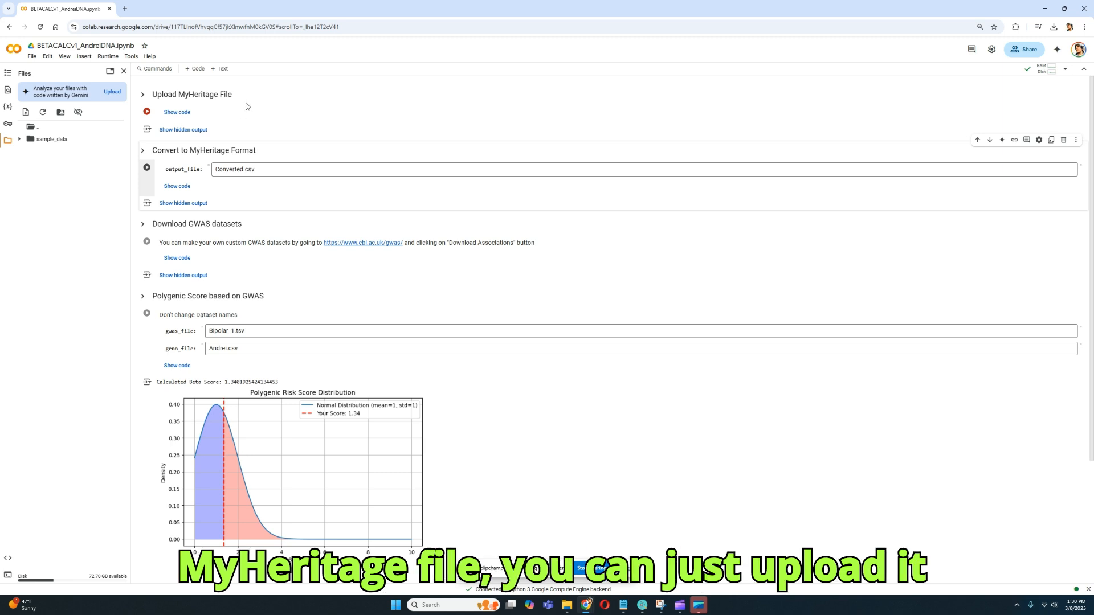
pyautogui.moveTo(243, 98); pyautogui.dragTo(152, 93)
pyautogui.click(159, 91)
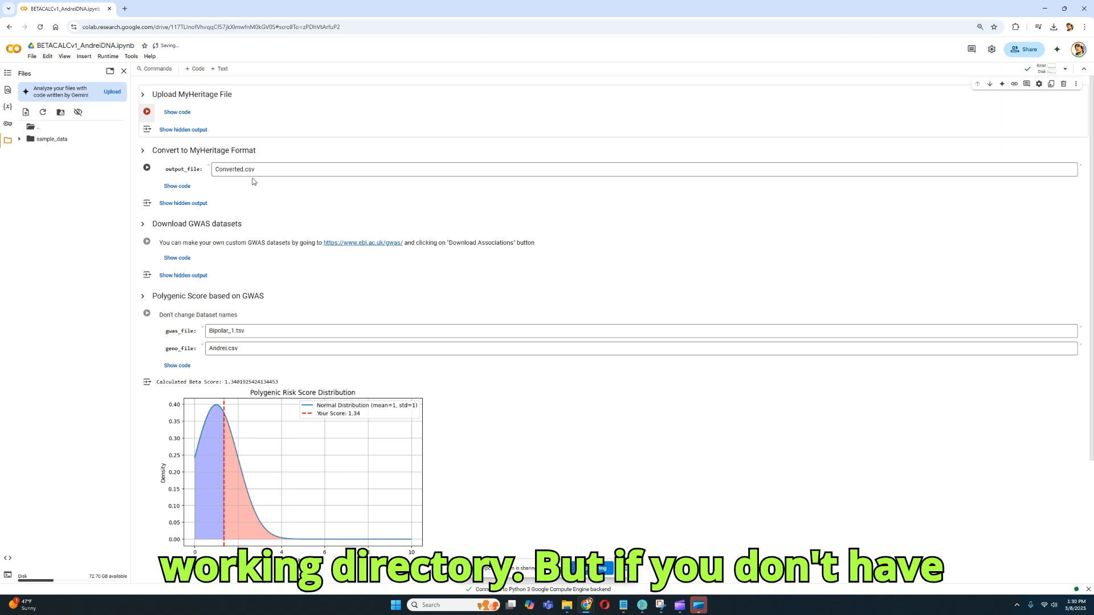
# Run the MyHeritage format conversion, uploading AncestryDNA.txt and giving its format as ancestrydna.
pyautogui.click(147, 167)
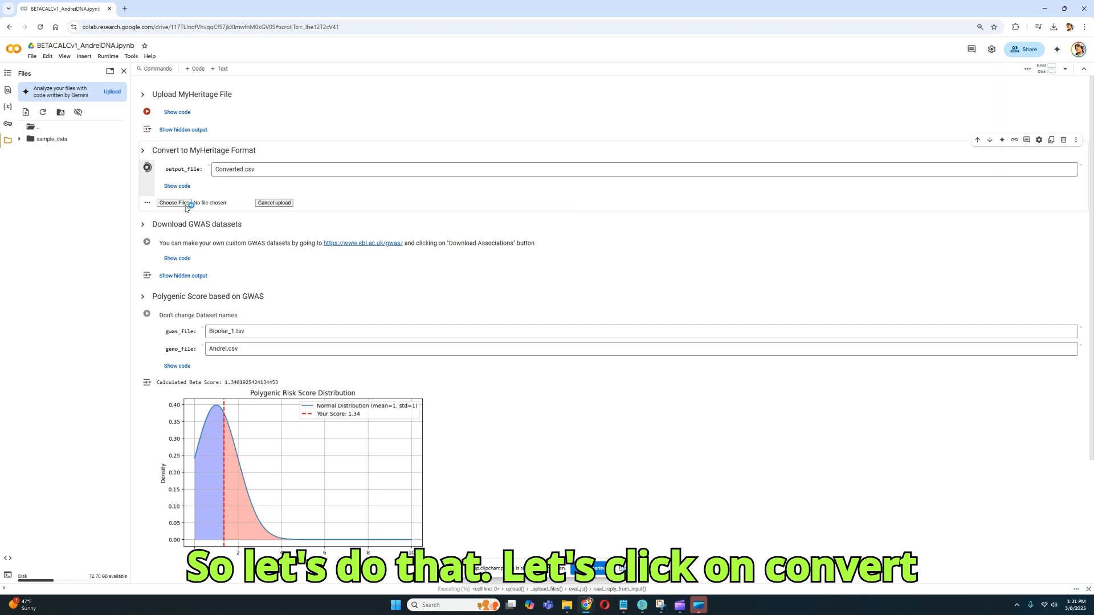
pyautogui.click(174, 204)
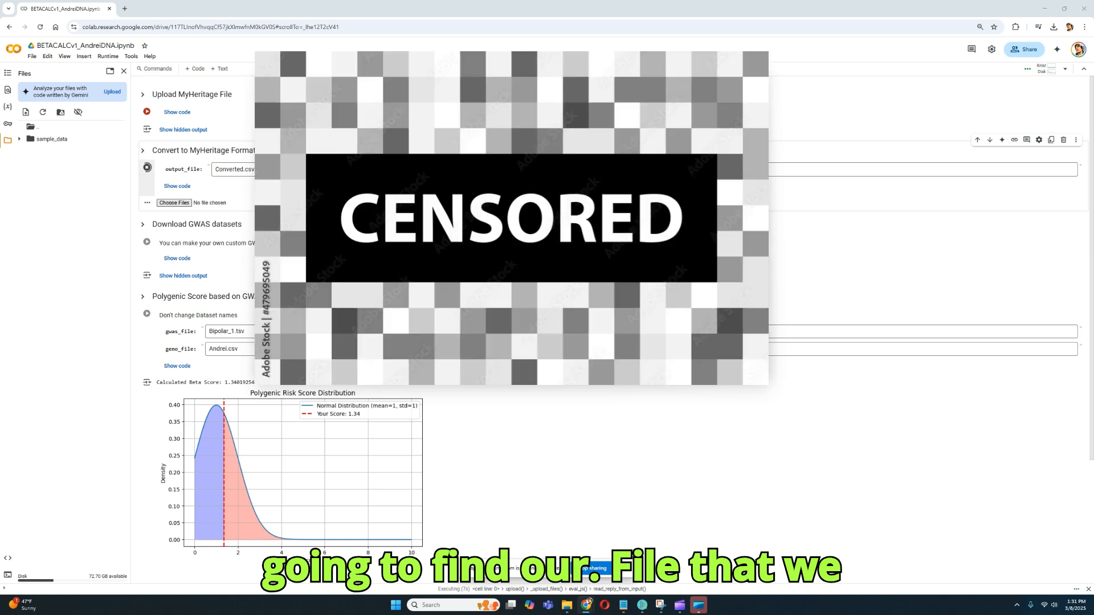
pyautogui.doubleClick(396, 227)
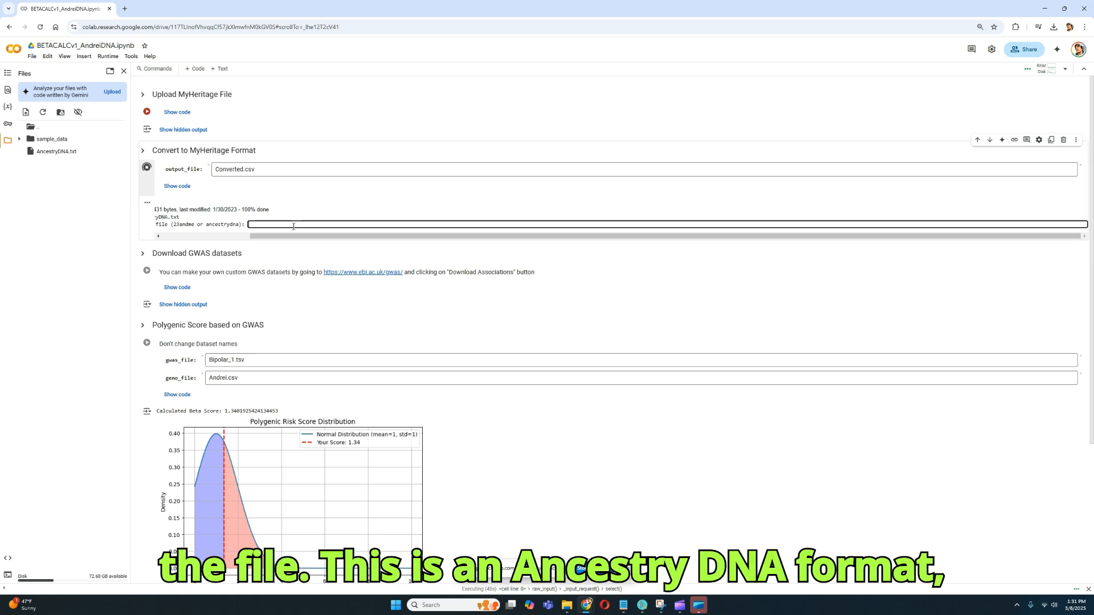
pyautogui.write('ncestry')
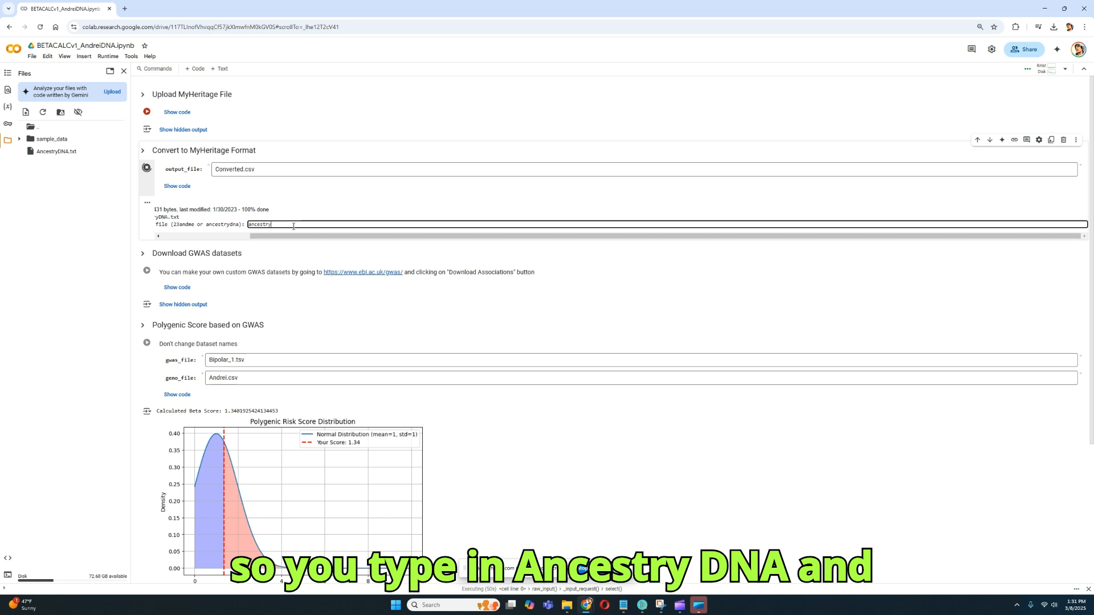
pyautogui.write('dna')
pyautogui.press('Return')
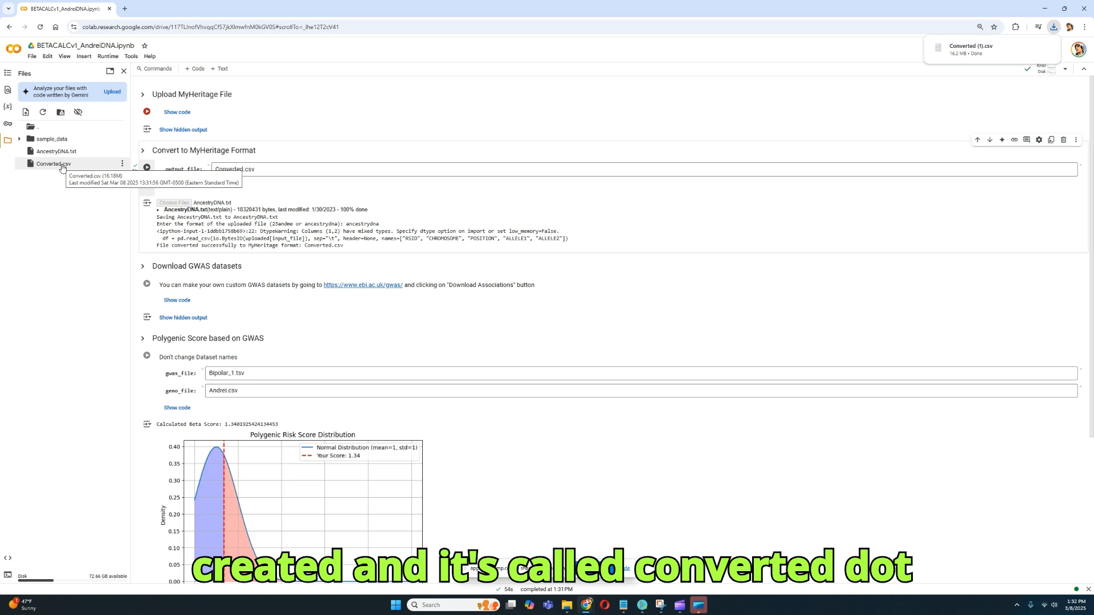
# Run the notebook cell that downloads the GWAS datasets.
pyautogui.scroll(-1, 342, 222)
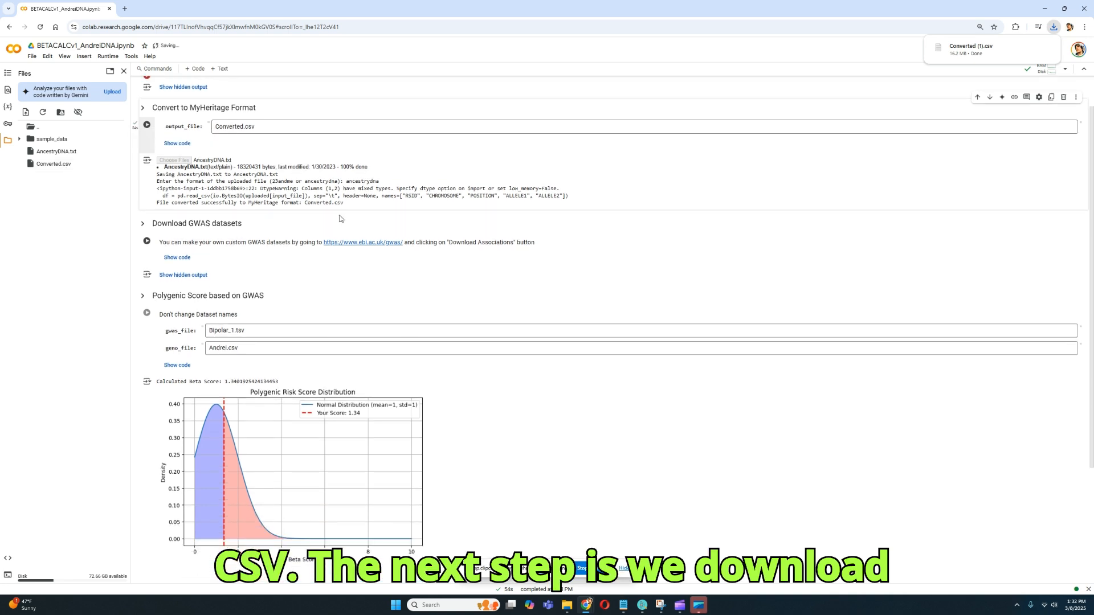
pyautogui.moveTo(153, 223); pyautogui.dragTo(249, 226)
pyautogui.click(246, 226)
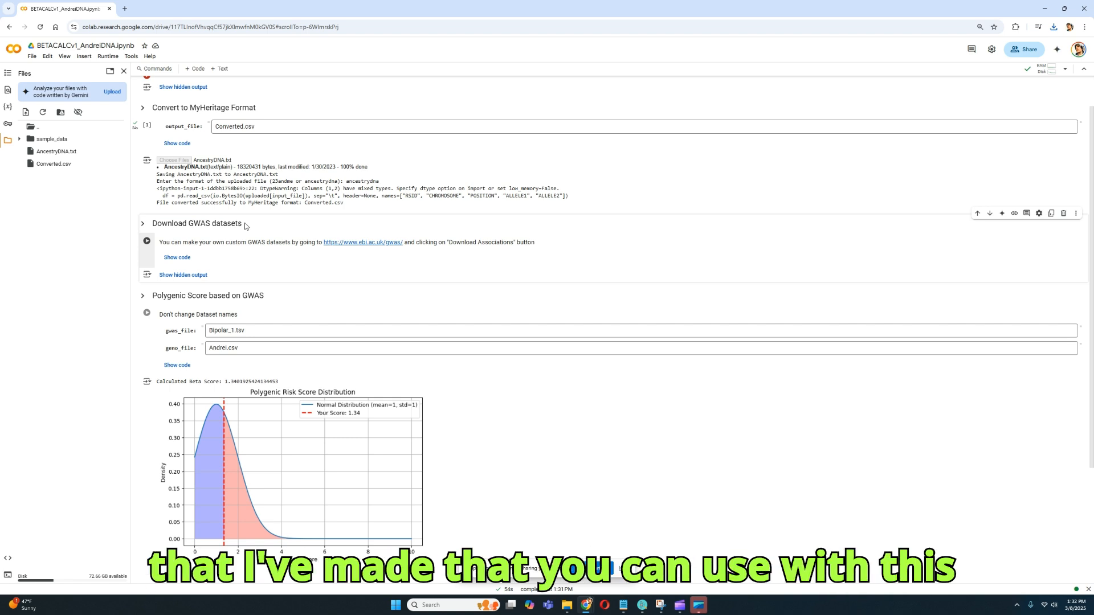
pyautogui.moveTo(245, 227); pyautogui.dragTo(156, 221)
pyautogui.click(155, 220)
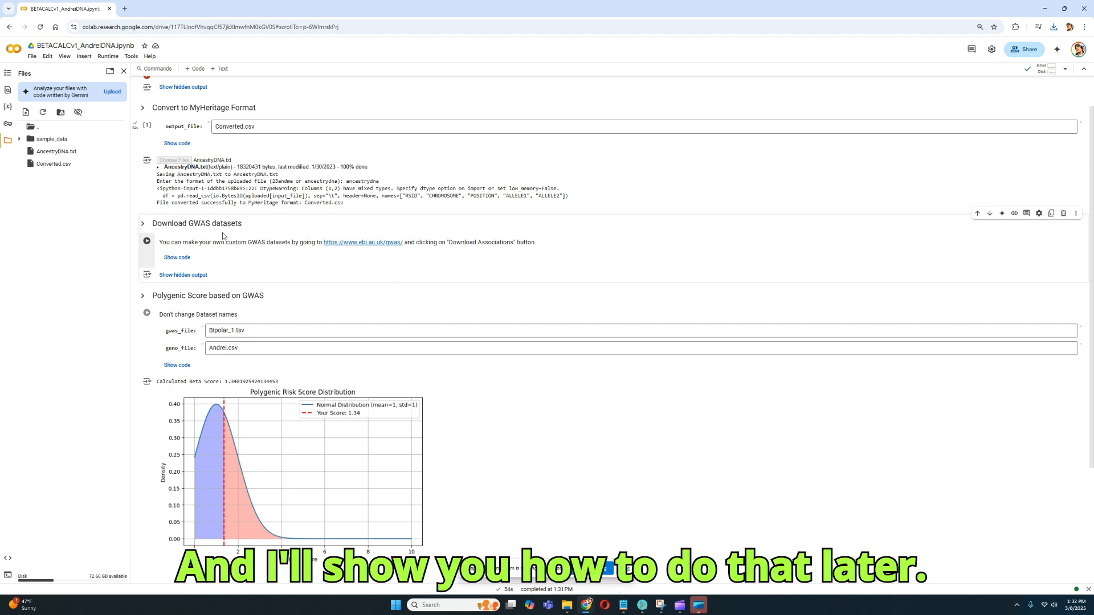
pyautogui.click(147, 242)
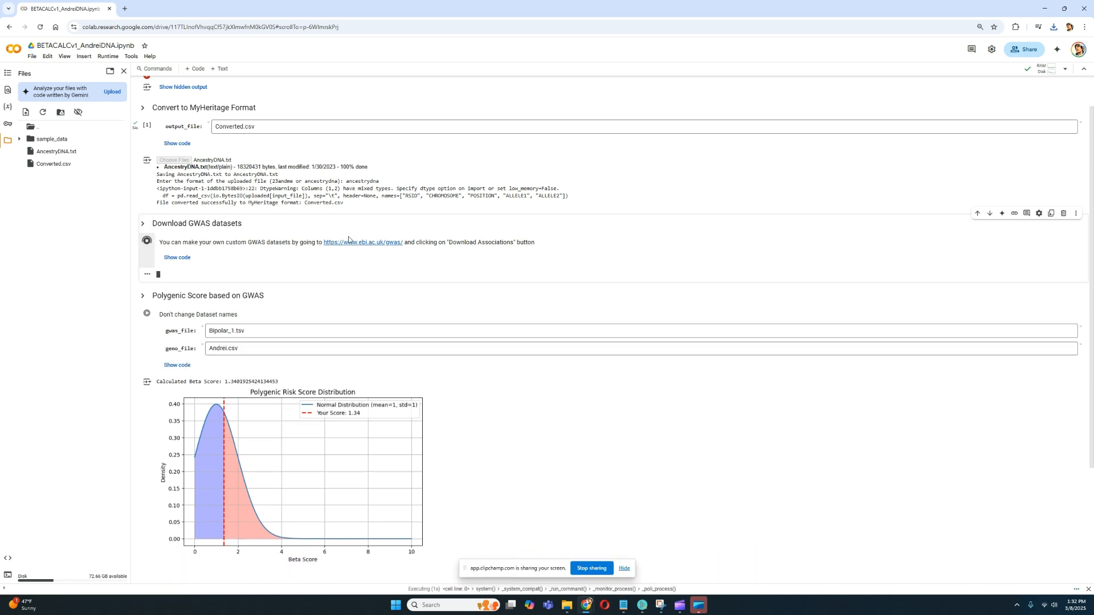
# Follow the GWAS download log through to the end and check which dataset files are being fetched.
pyautogui.scroll(-1, 350, 240)
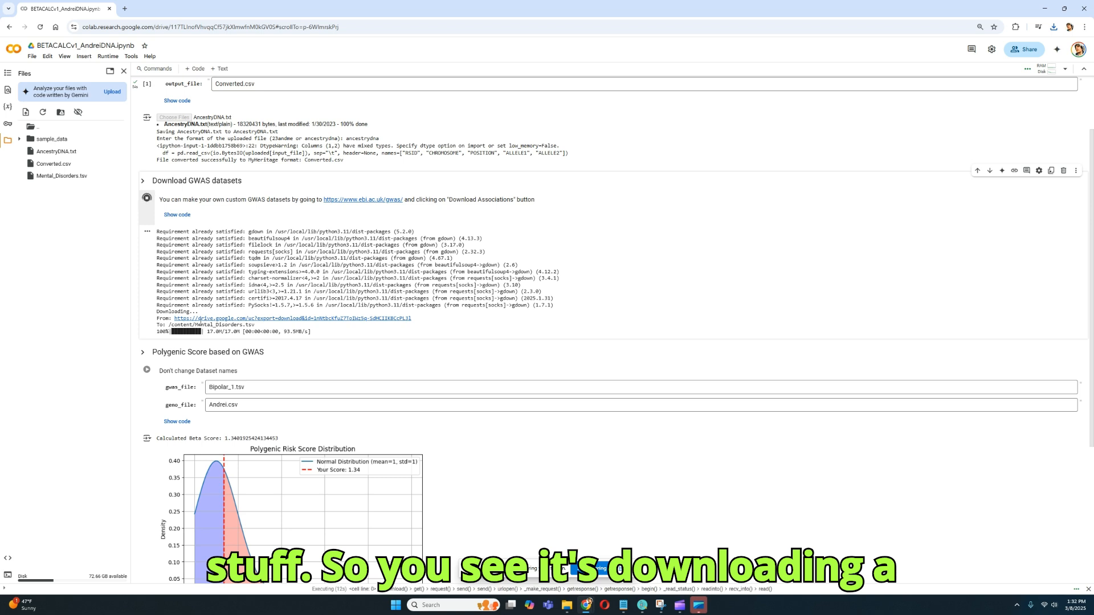
pyautogui.moveTo(157, 312); pyautogui.dragTo(243, 320)
pyautogui.click(235, 333)
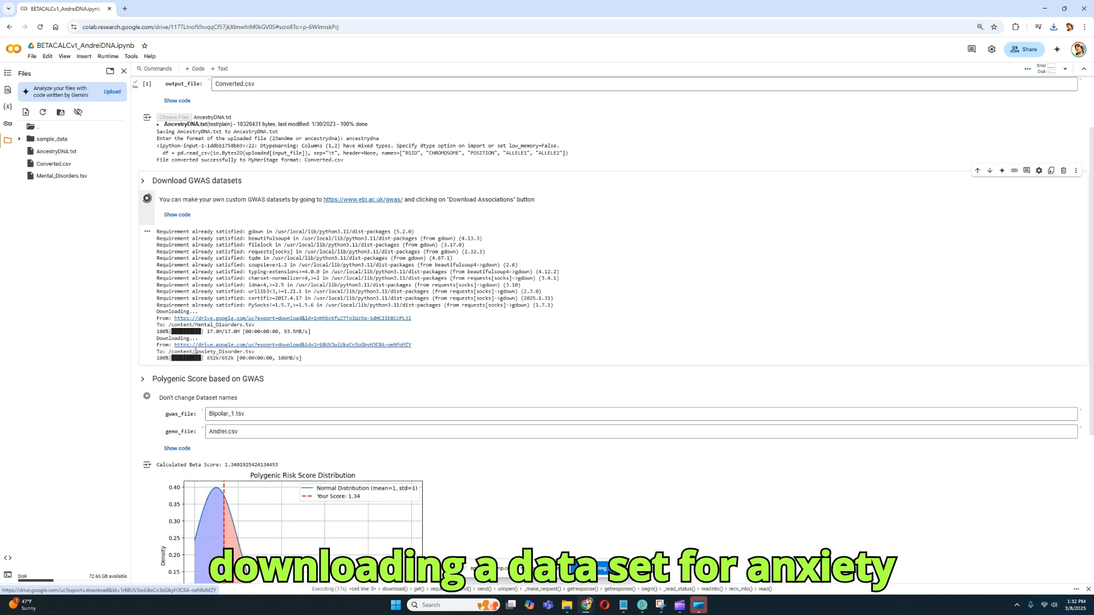
pyautogui.moveTo(196, 352); pyautogui.dragTo(247, 352)
pyautogui.scroll(-1, 272, 298)
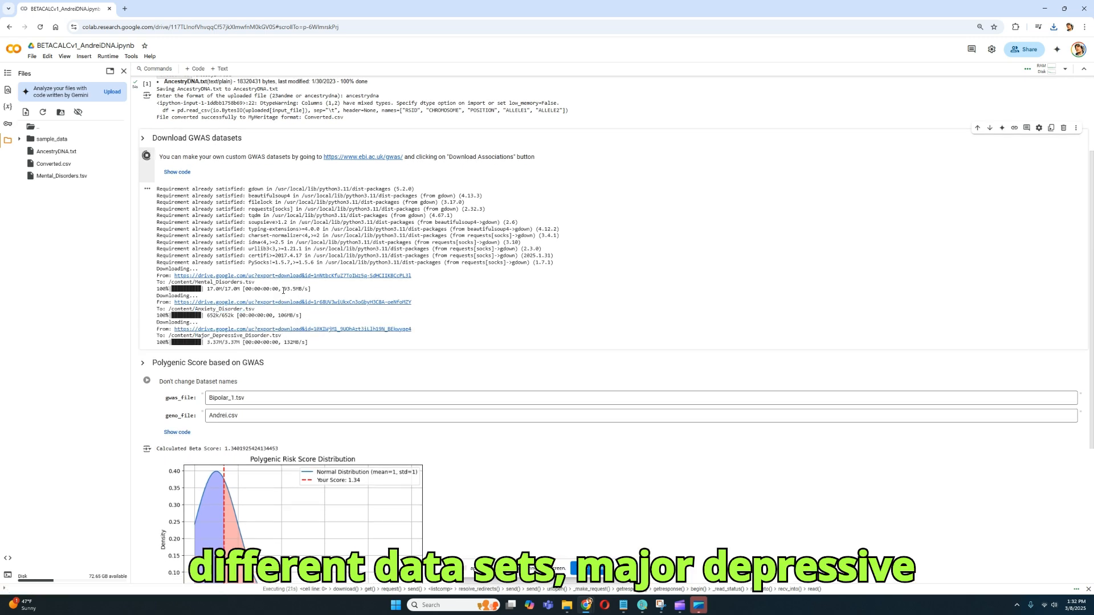
pyautogui.moveTo(198, 336); pyautogui.dragTo(274, 336)
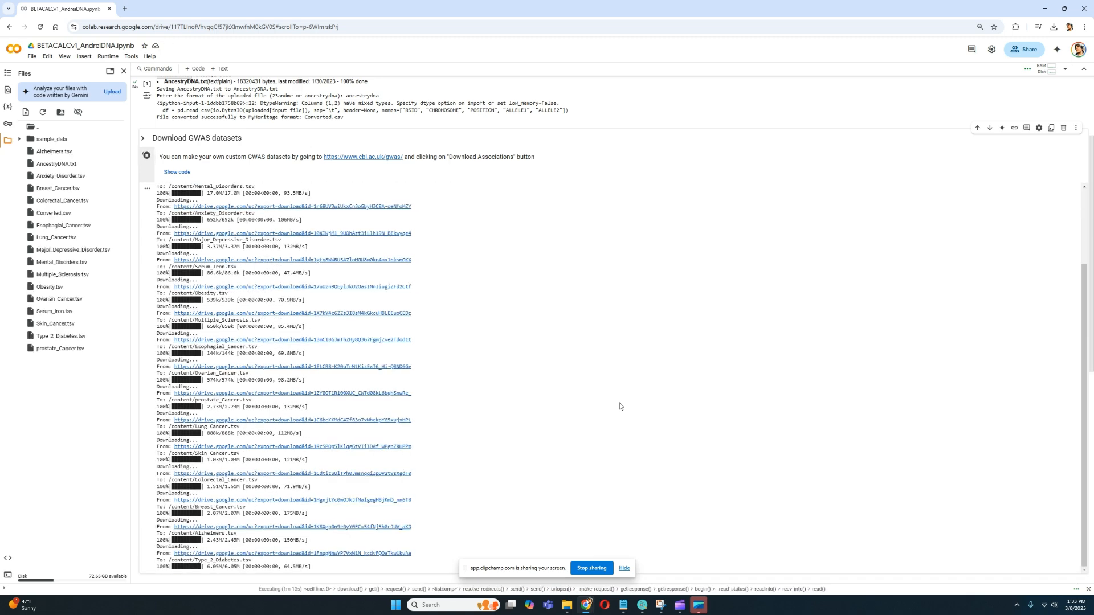
pyautogui.scroll(-5, 603, 402)
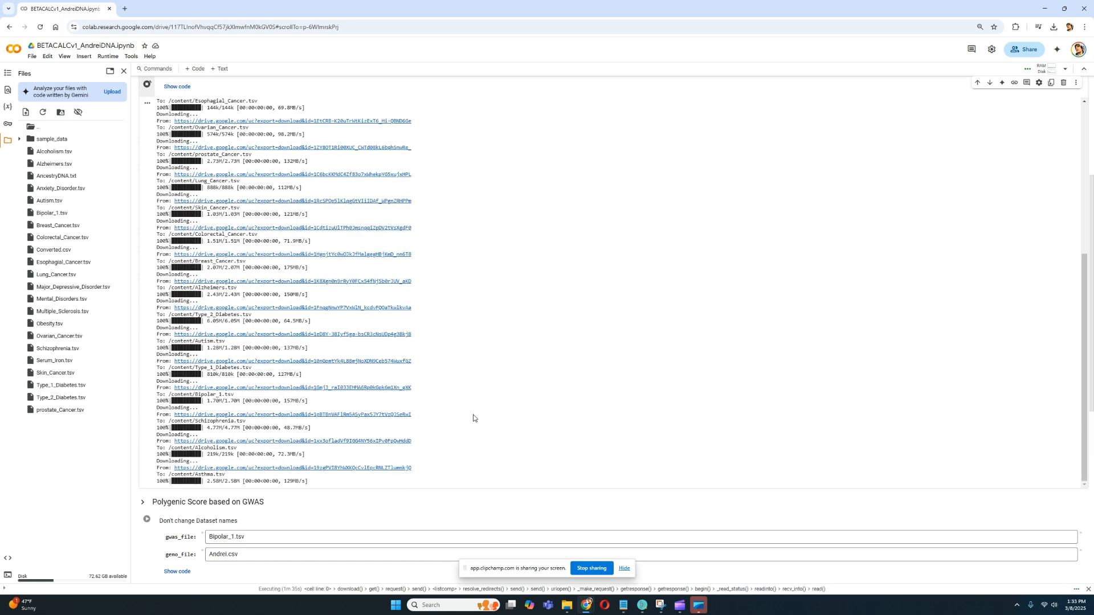
pyautogui.scroll(2, 482, 417)
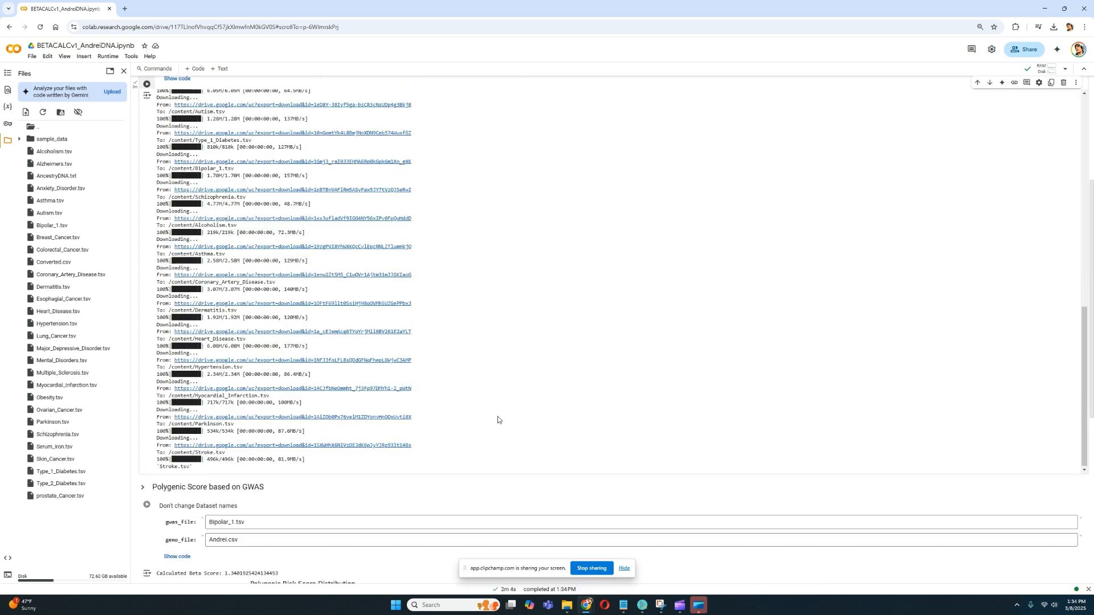
pyautogui.scroll(10, 497, 413)
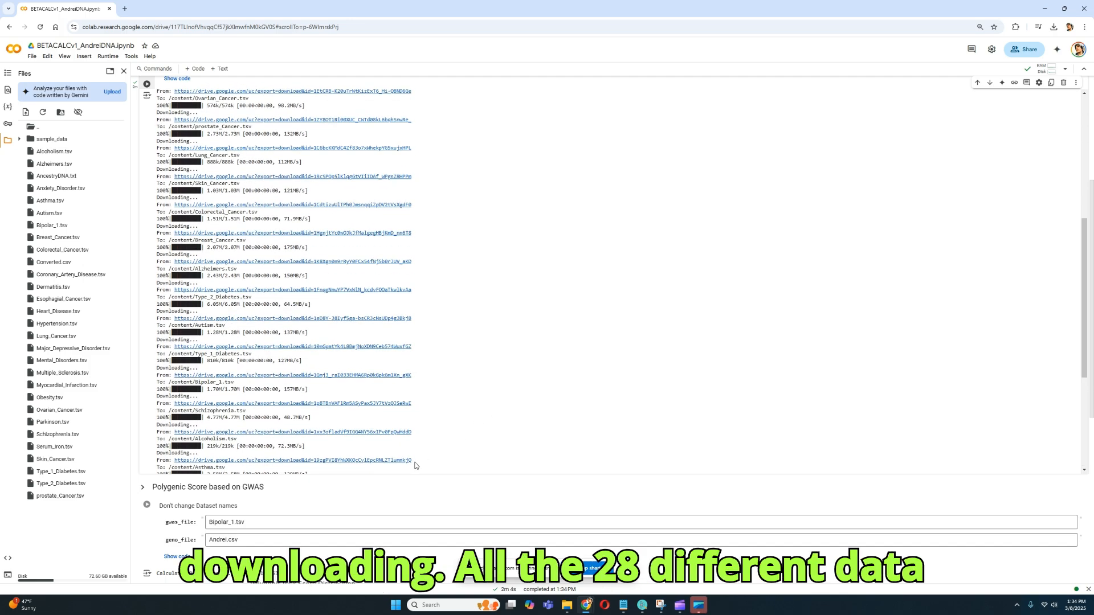
pyautogui.scroll(-5, 410, 457)
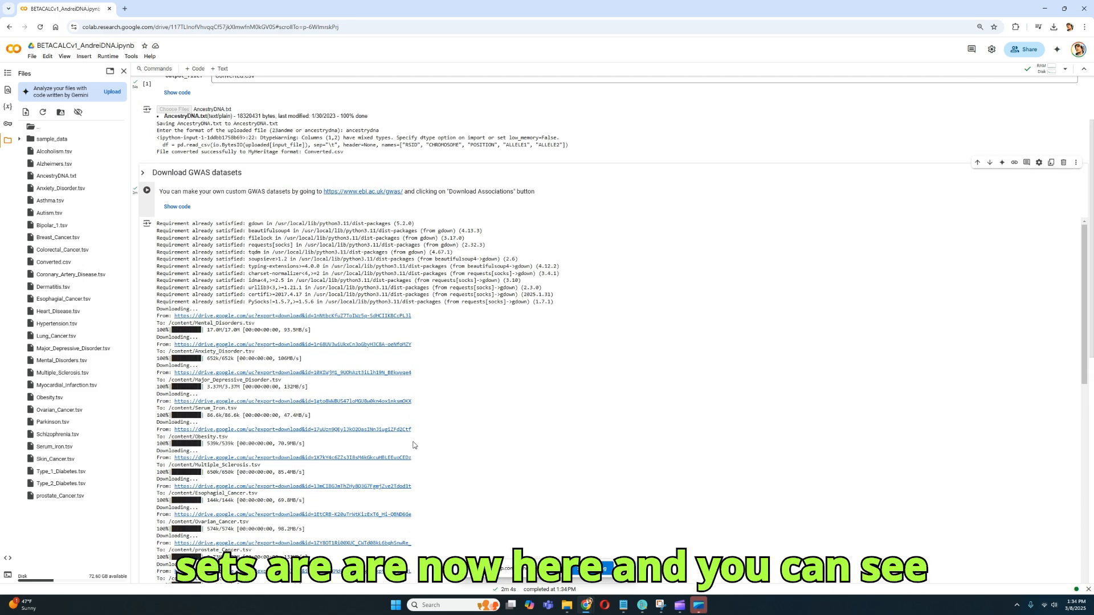
# Set the polygenic score's geno_file to Converted.csv, reusing the converted file's name from the working directory.
pyautogui.scroll(-10, 417, 423)
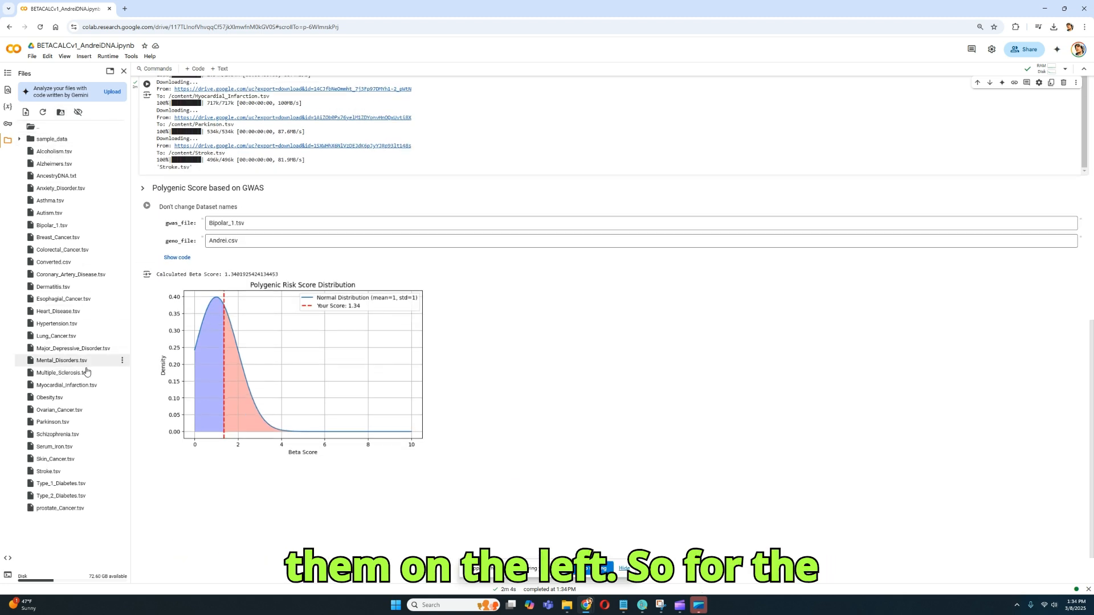
pyautogui.moveTo(166, 242); pyautogui.dragTo(193, 243)
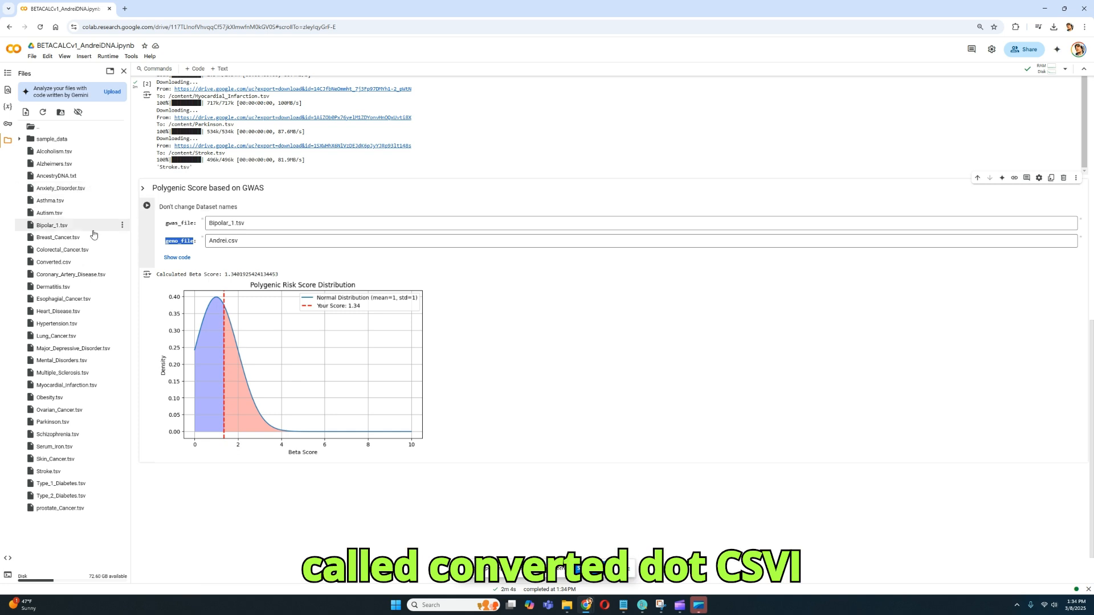
pyautogui.click(122, 262)
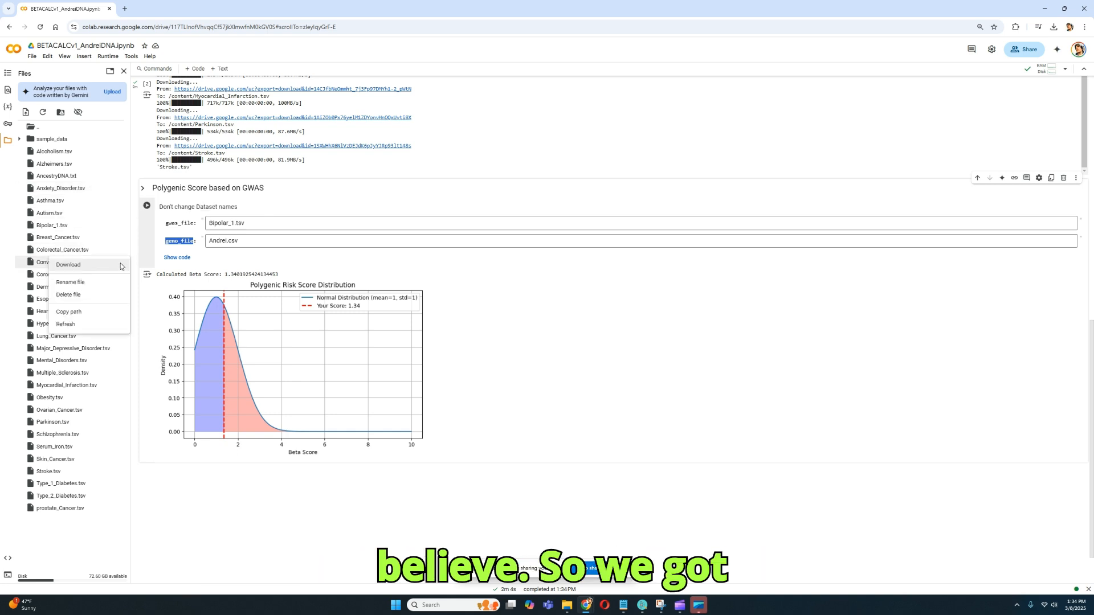
pyautogui.click(84, 283)
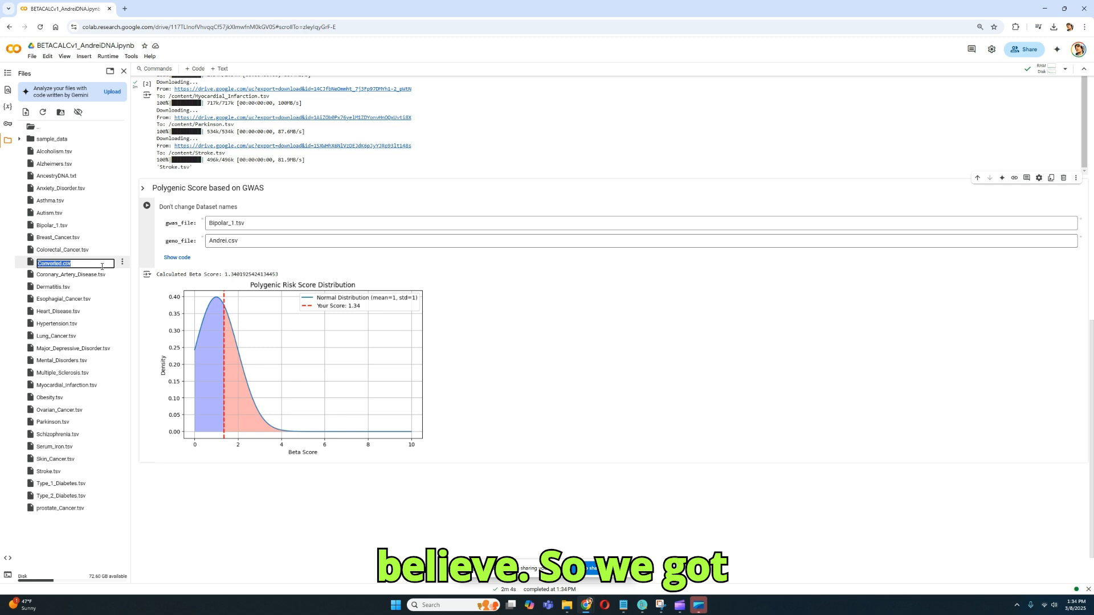
pyautogui.hotkey('ctrl', 'c')
pyautogui.moveTo(209, 240); pyautogui.dragTo(239, 242)
pyautogui.hotkey('ctrl', 'v')
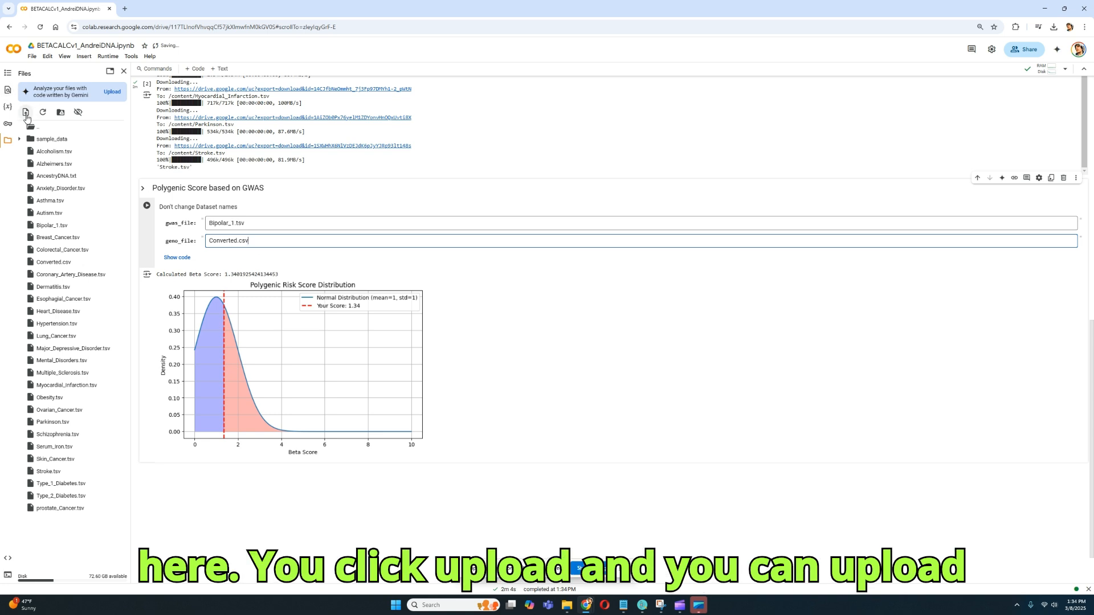
pyautogui.rightClick(55, 533)
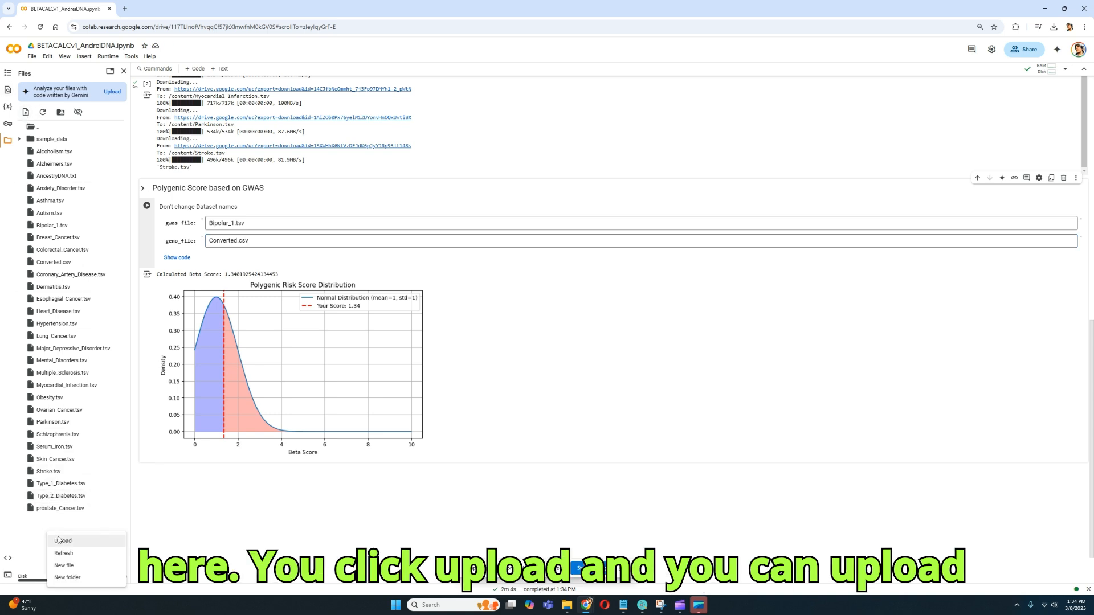
pyautogui.click(331, 486)
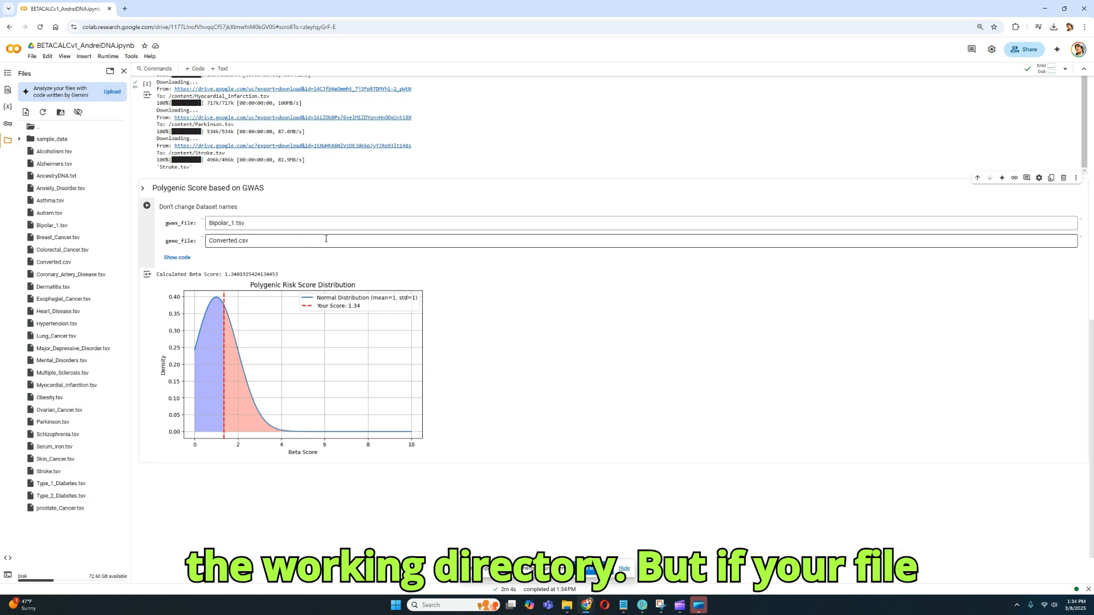
pyautogui.scroll(10, 336, 233)
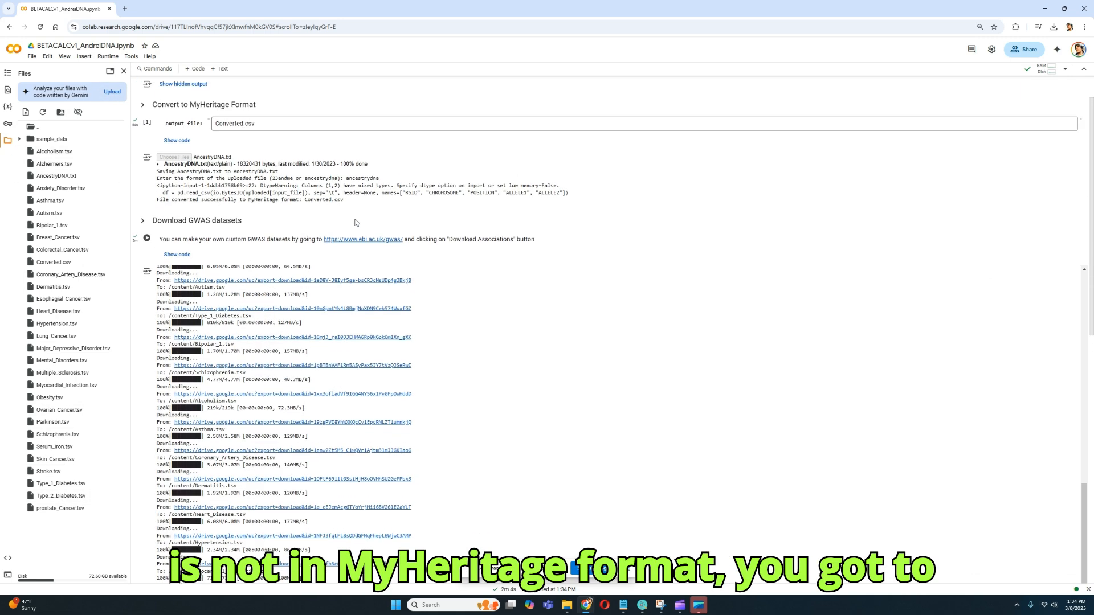
pyautogui.moveTo(155, 150); pyautogui.dragTo(288, 148)
# Set the polygenic score's gwas_file to Heart_Disease.tsv, reusing the dataset's name from the working directory, and calculate the score.
pyautogui.scroll(-10, 294, 151)
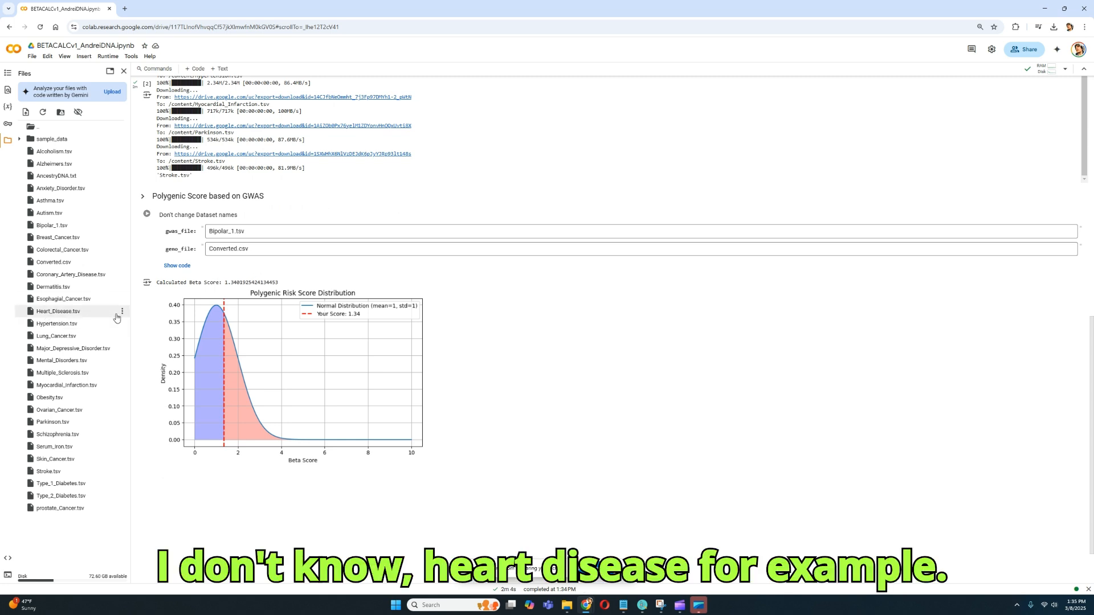
pyautogui.click(122, 312)
pyautogui.click(103, 330)
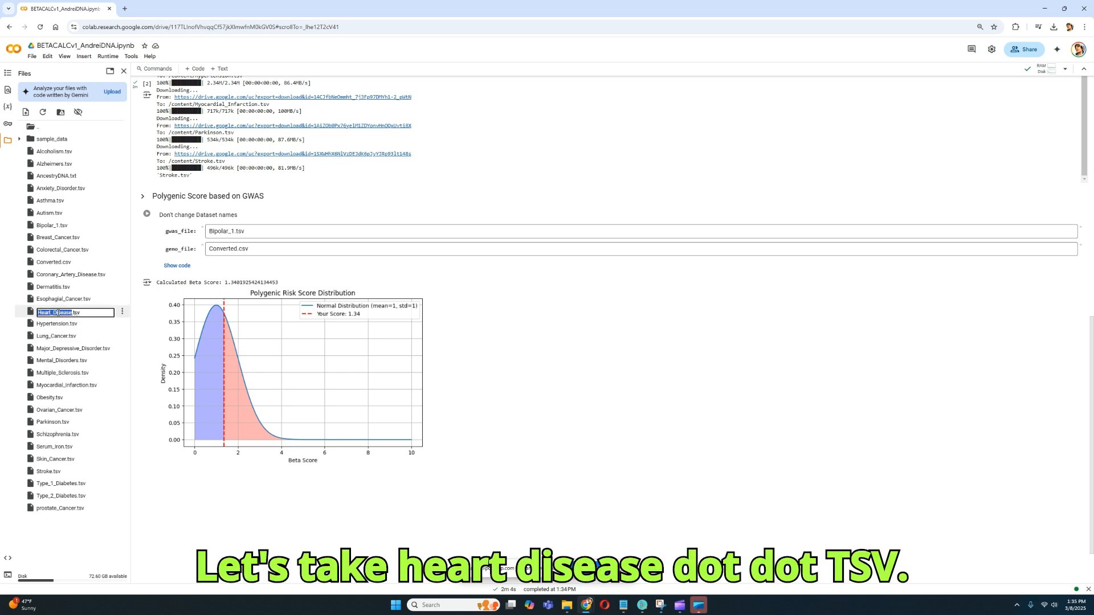
pyautogui.hotkey('ctrl', 'c')
pyautogui.press('Escape')
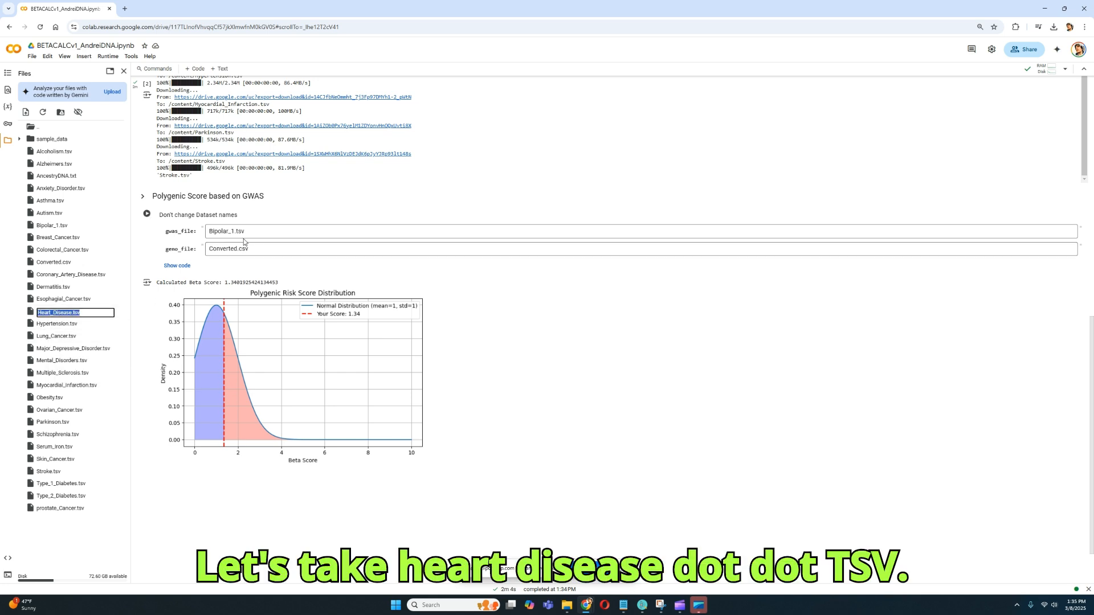
pyautogui.click(291, 231)
pyautogui.hotkey('ctrl', 'a')
pyautogui.hotkey('ctrl', 'v')
pyautogui.hotkey('ctrl', 'Return')
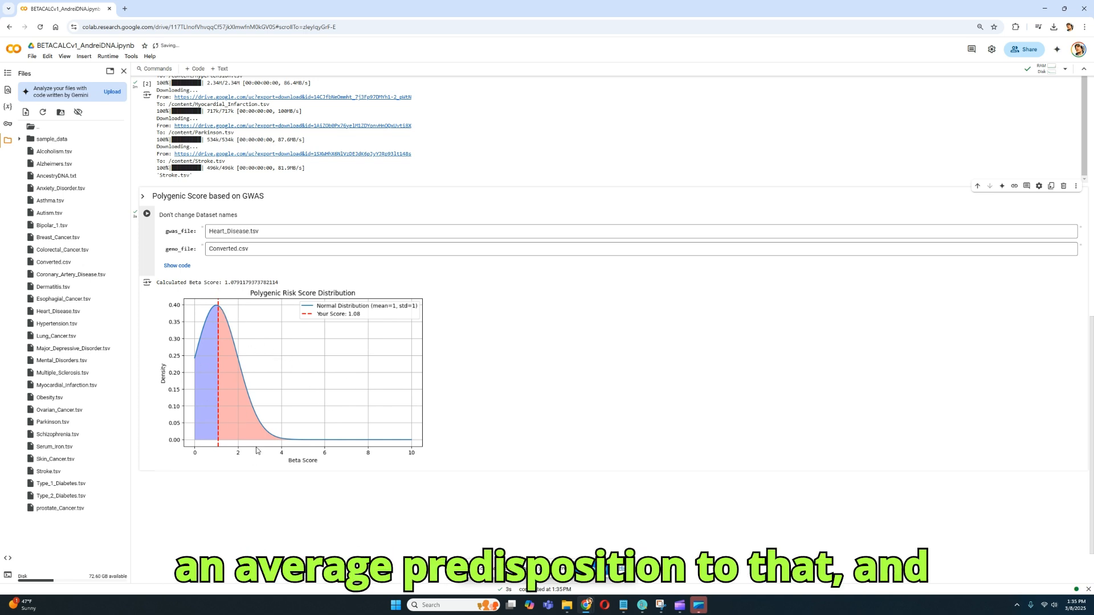
# Switch the polygenic score's gwas_file to Dermatitis.tsv and recalculate the score for that condition.
pyautogui.click(121, 287)
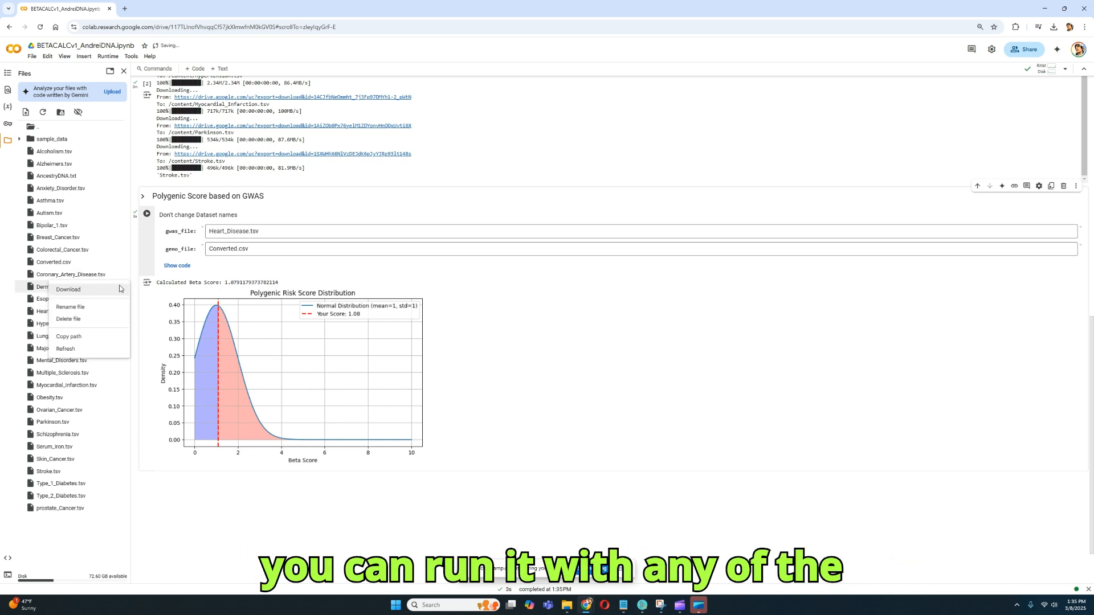
pyautogui.click(100, 306)
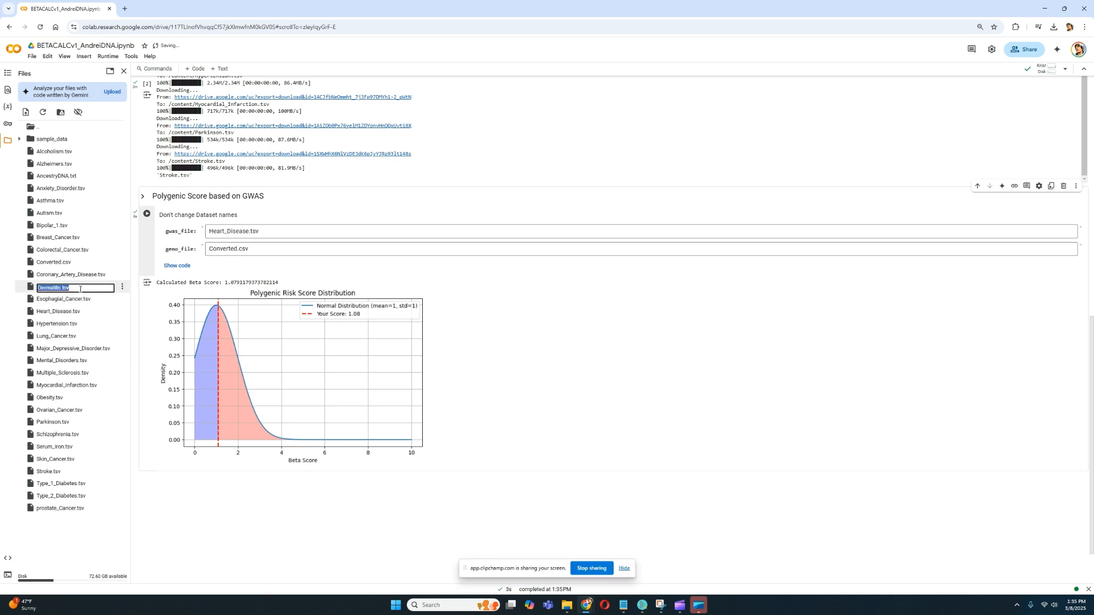
pyautogui.moveTo(260, 231); pyautogui.dragTo(209, 233)
pyautogui.hotkey('ctrl', 'v')
pyautogui.click(147, 214)
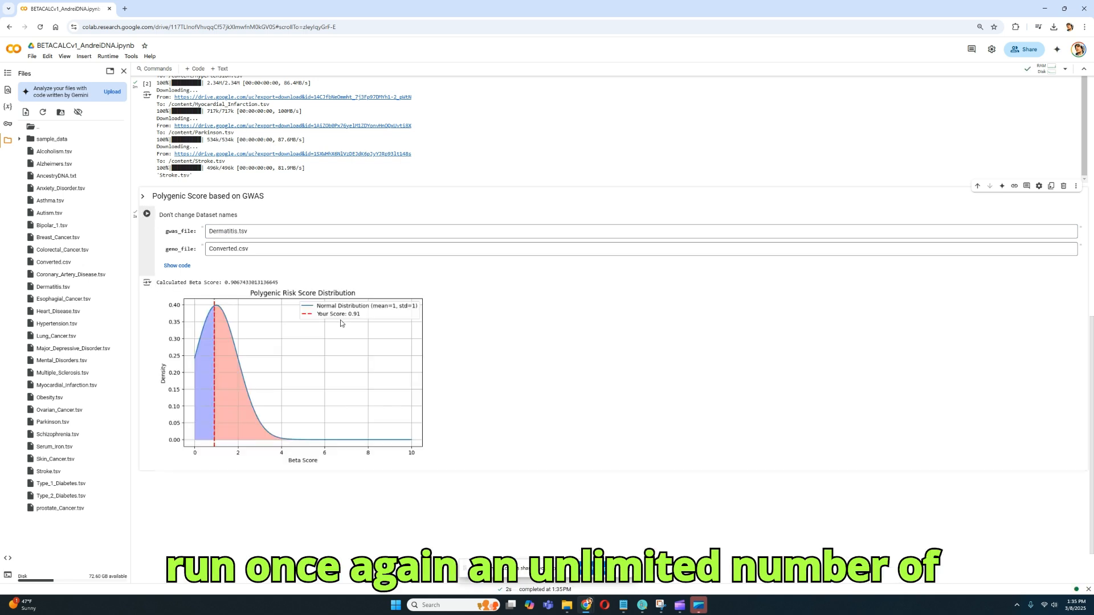
# Open the GWAS Catalog site in a new tab from the link in the notebook's dataset download section.
pyautogui.scroll(1, 361, 336)
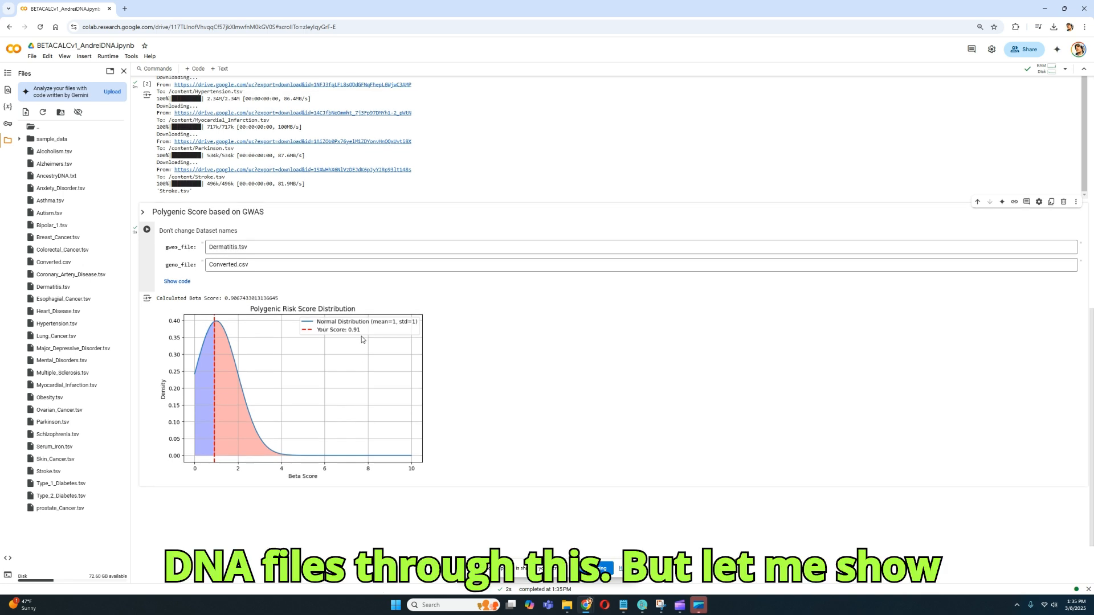
pyautogui.scroll(1, 361, 340)
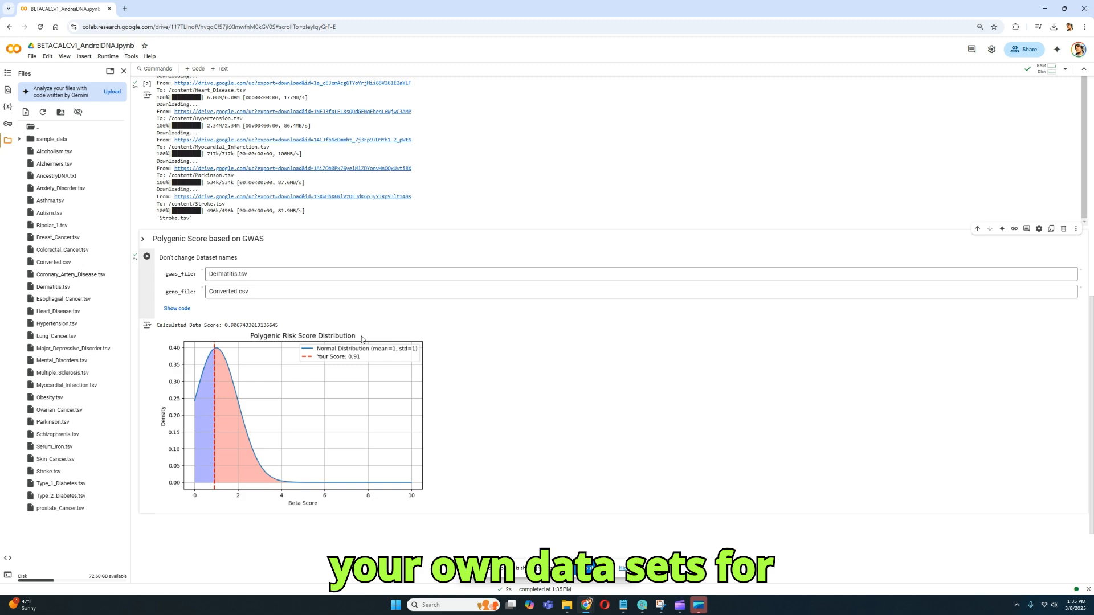
pyautogui.scroll(15, 661, 249)
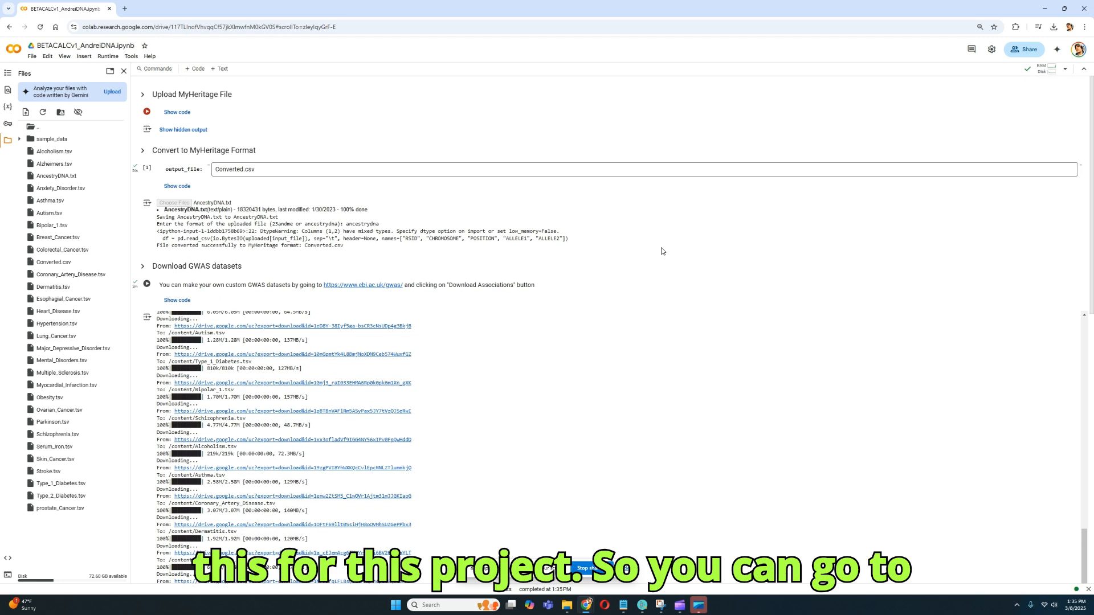
pyautogui.rightClick(374, 285)
pyautogui.click(399, 293)
pyautogui.click(173, 5)
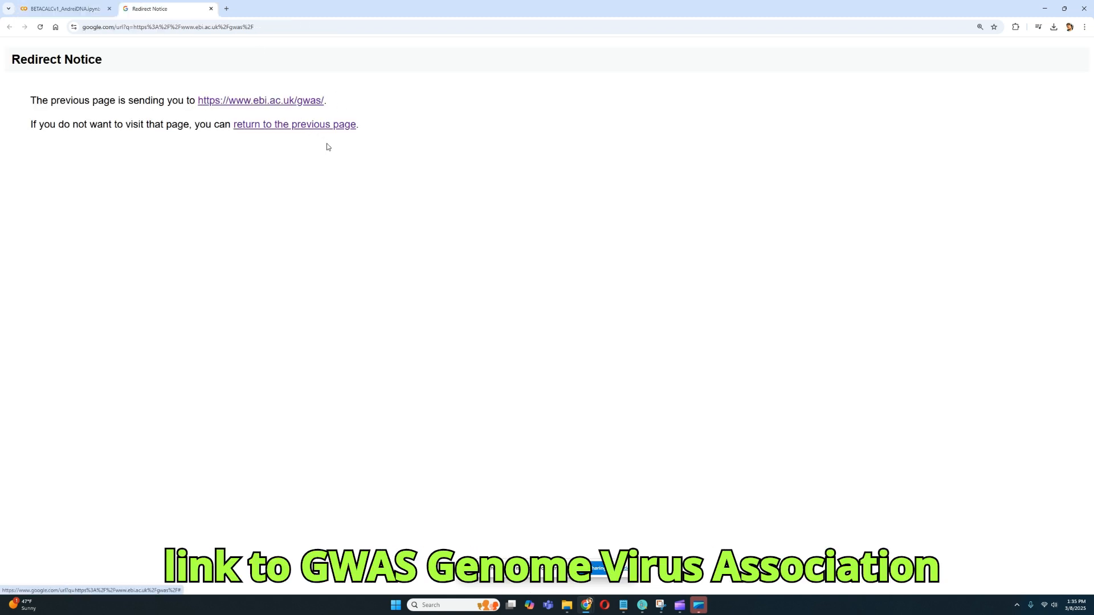
pyautogui.click(299, 107)
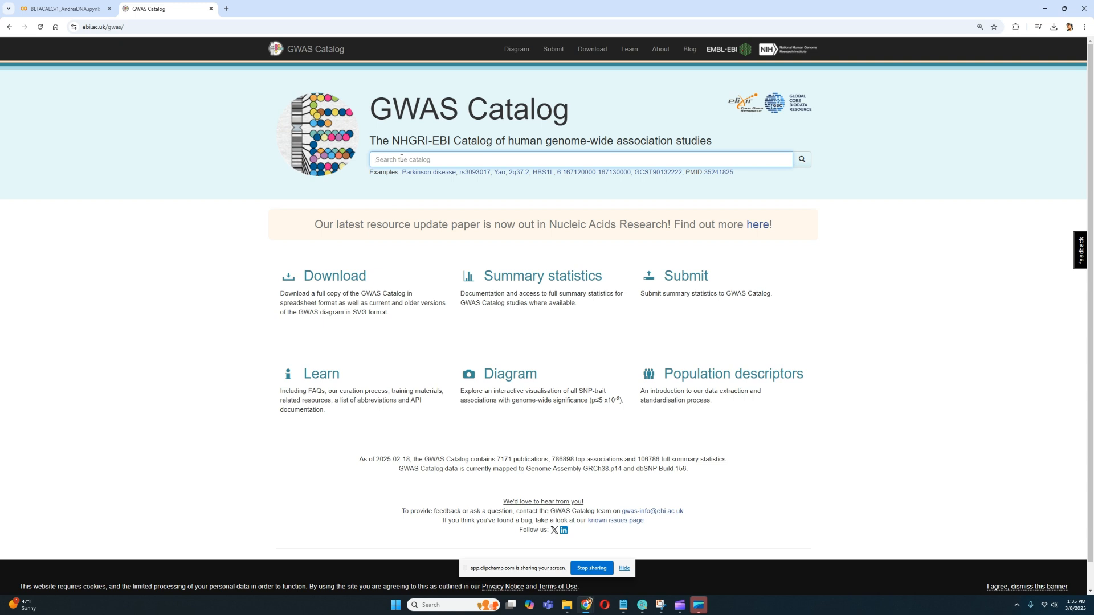
# Find the atrial fibrillation trait in the GWAS Catalog and download its associations.
pyautogui.write('a')
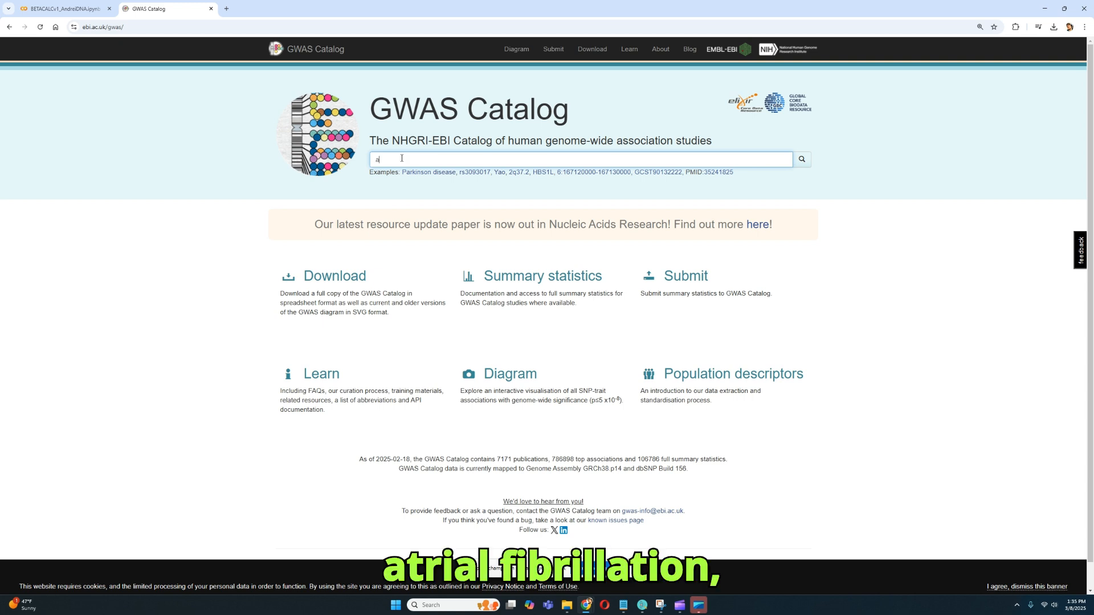
pyautogui.write('trial fib')
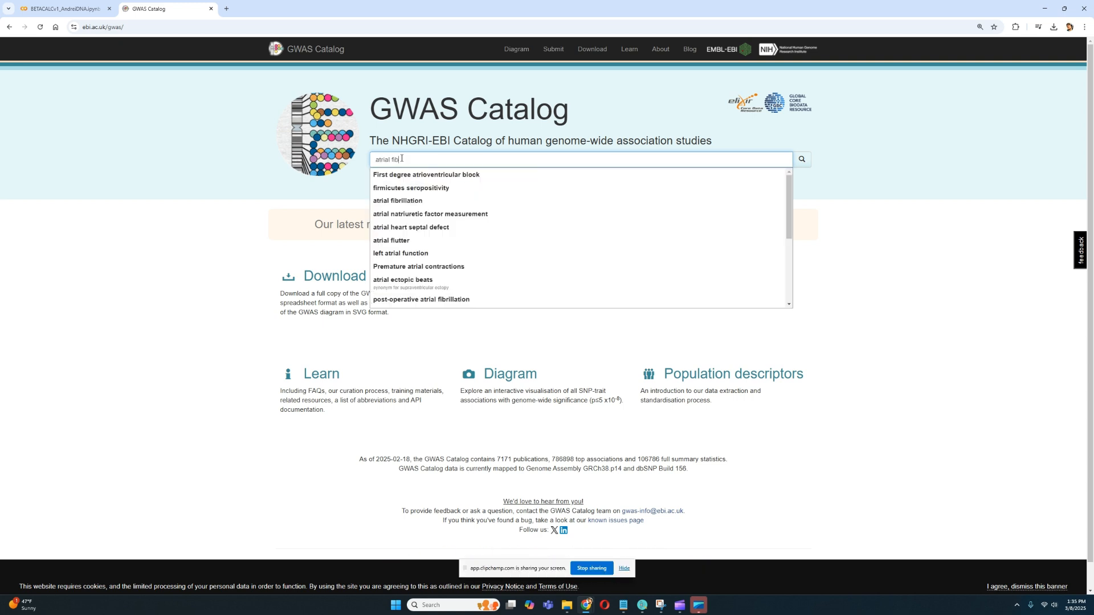
pyautogui.write('rillation')
pyautogui.press('Return')
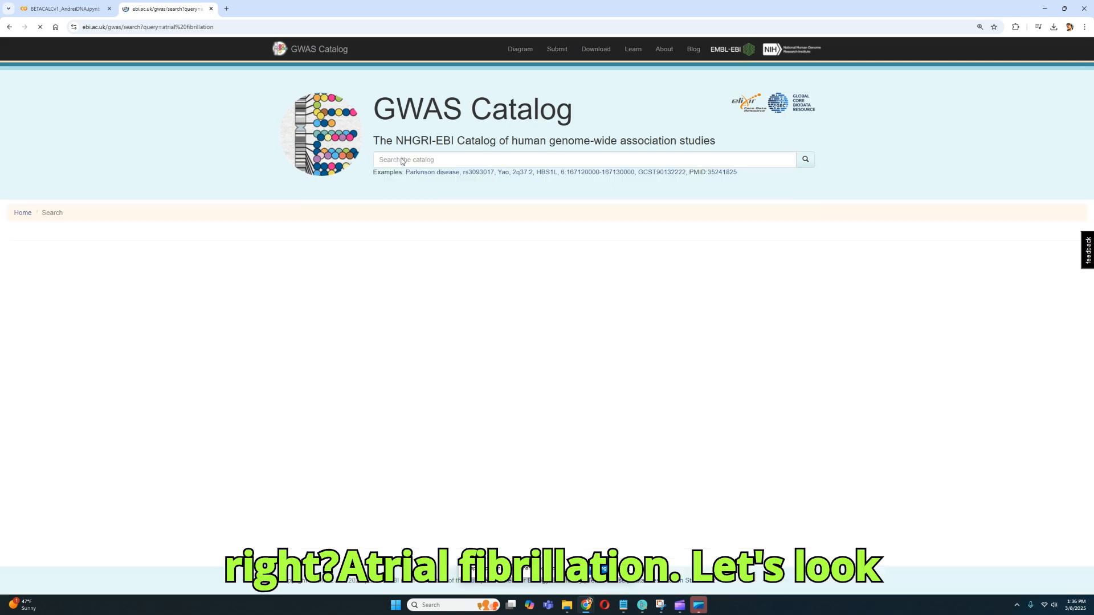
pyautogui.click(391, 285)
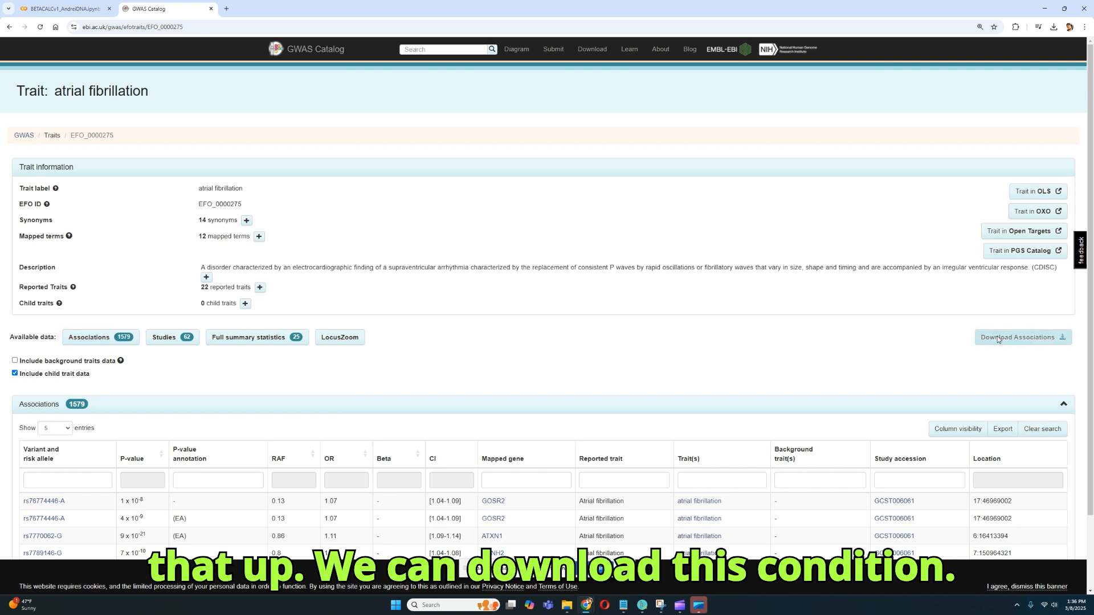
pyautogui.click(997, 338)
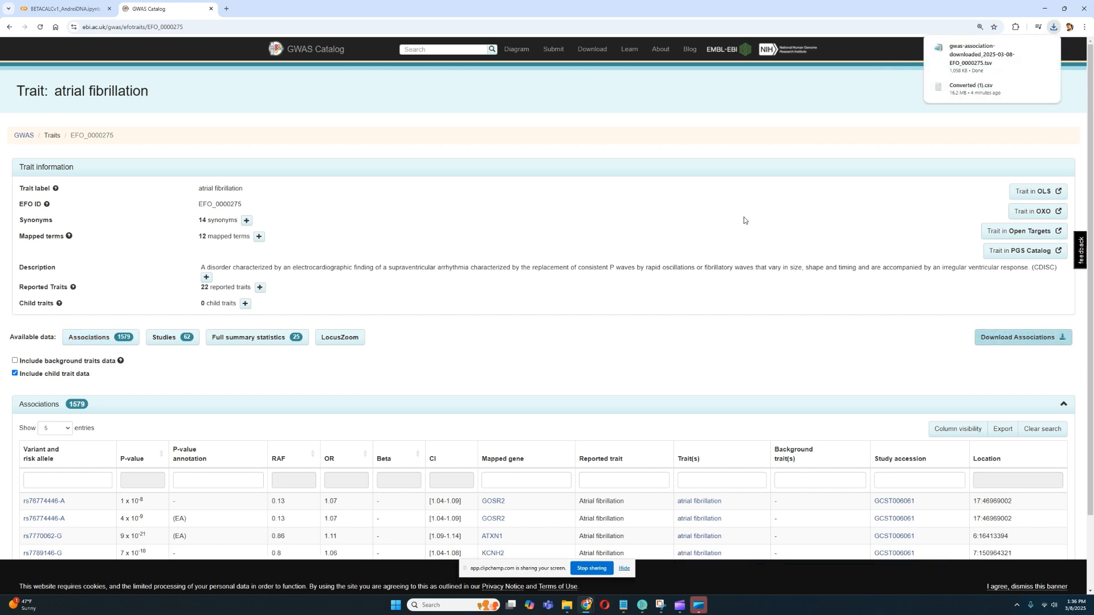
# Return to the notebook and upload the downloaded gwas-association file into its working directory.
pyautogui.click(62, 9)
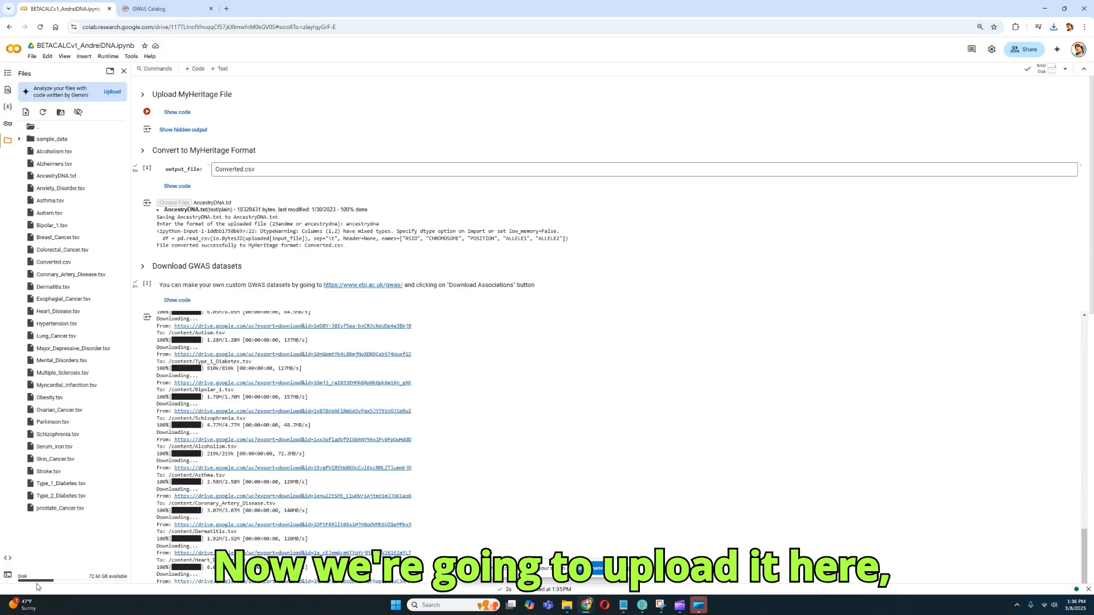
pyautogui.rightClick(61, 539)
pyautogui.click(72, 546)
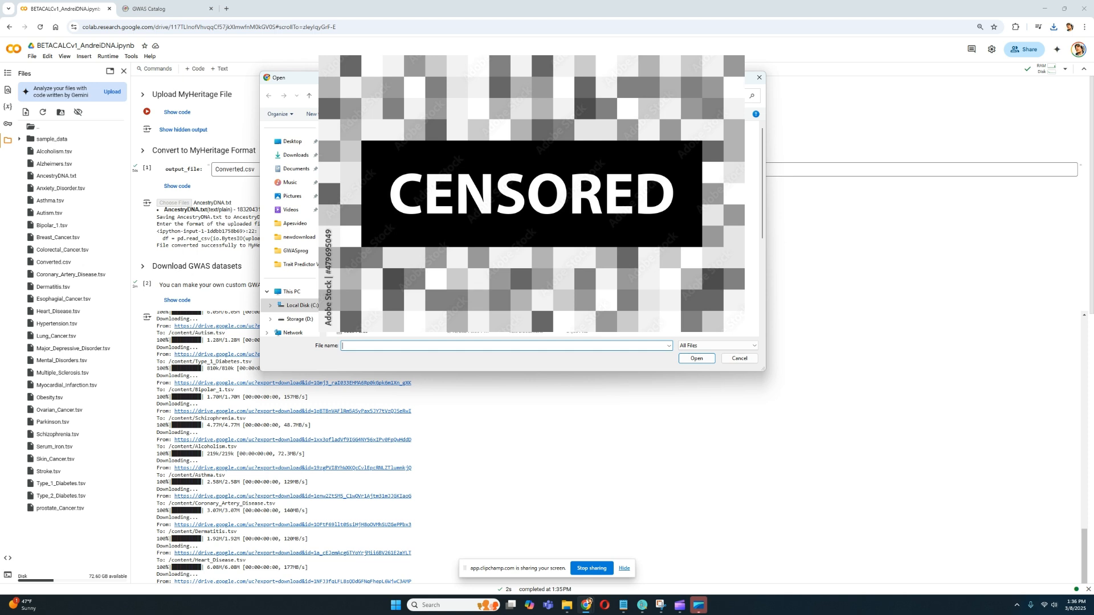
pyautogui.click(299, 237)
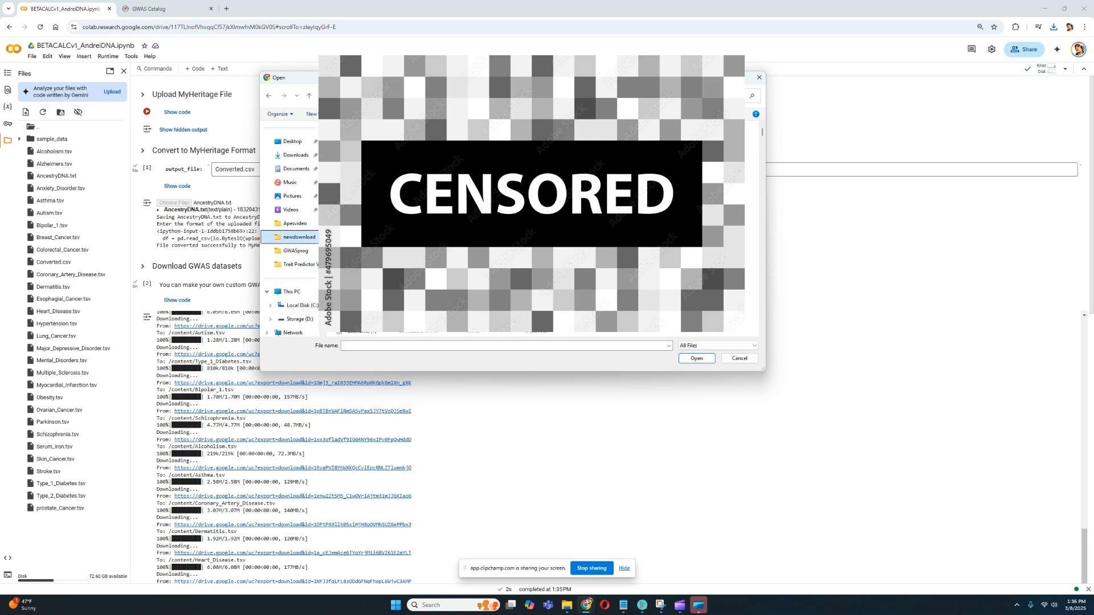
pyautogui.doubleClick(386, 167)
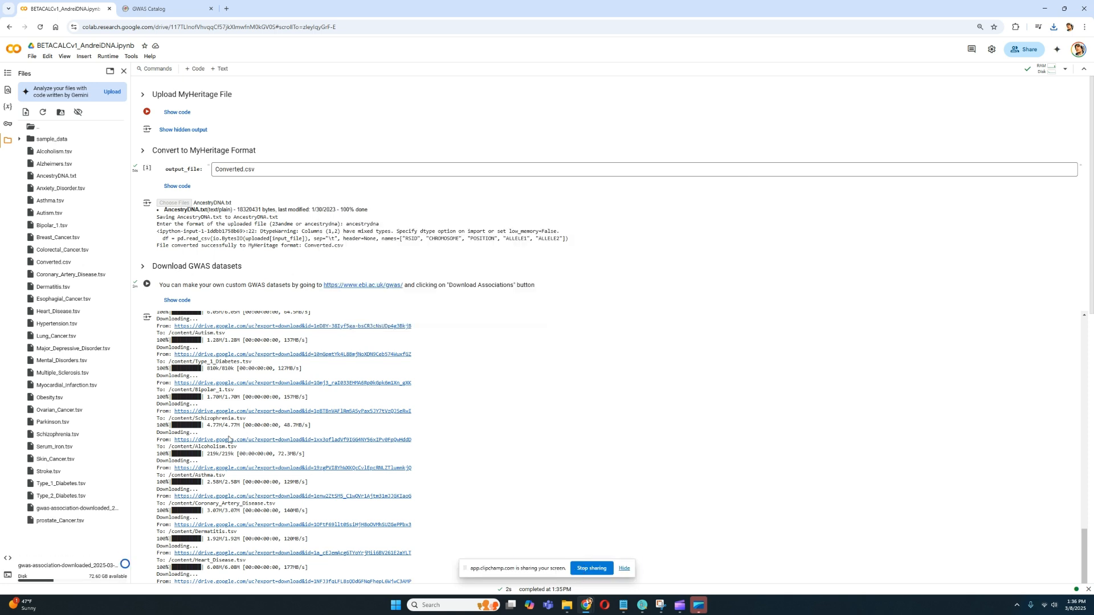
# Rename the uploaded gwas-association file as AtrialFibr.tsv.
pyautogui.click(126, 511)
pyautogui.click(97, 531)
pyautogui.write('A')
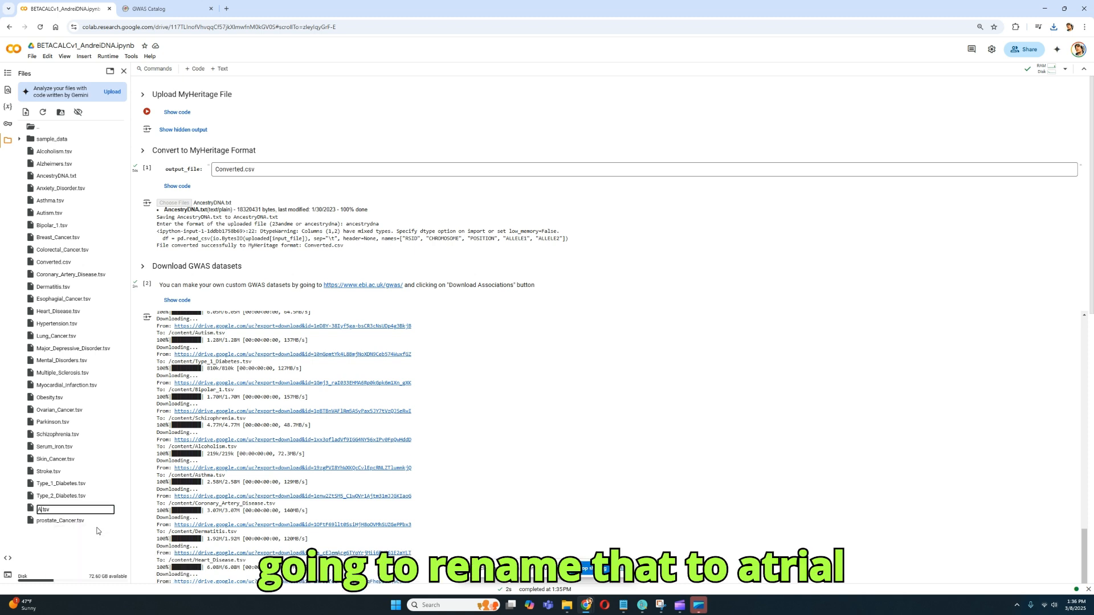
pyautogui.write('tria')
pyautogui.write('l_Fib')
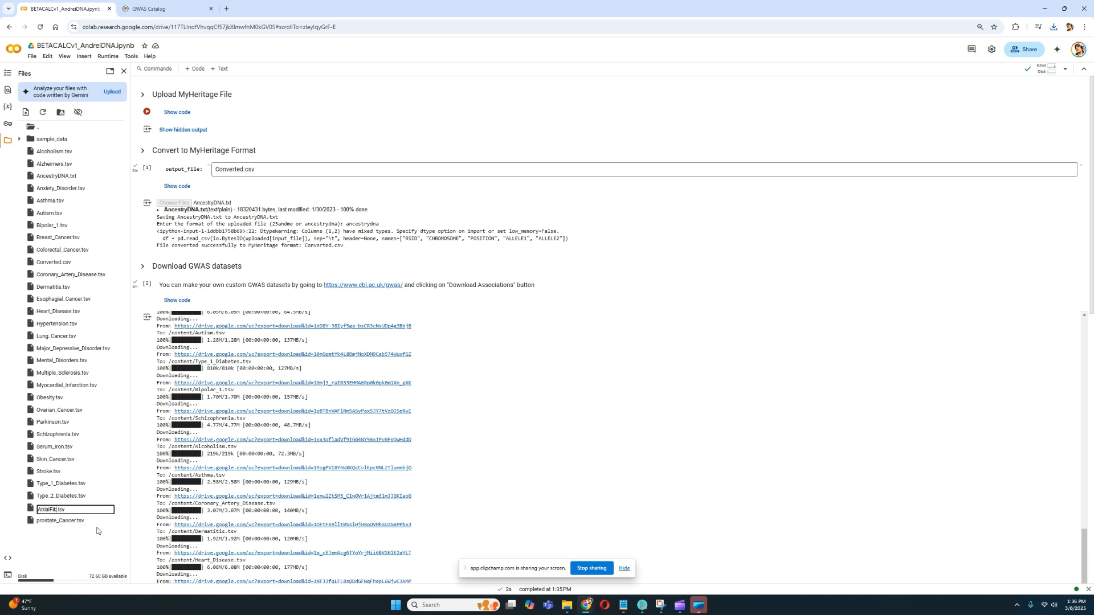
pyautogui.press('Return')
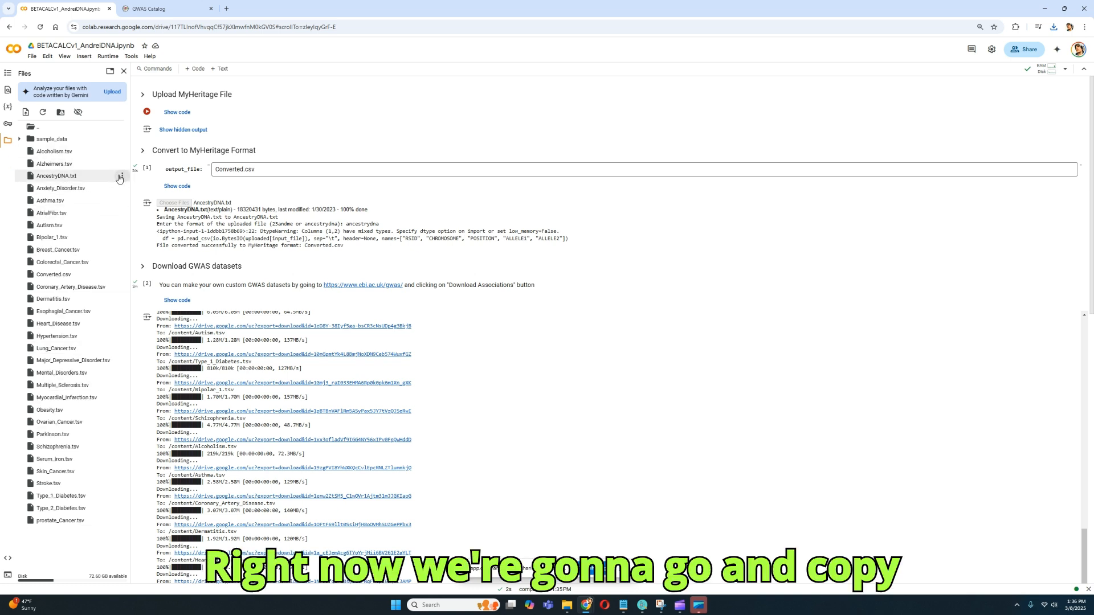
# Set the polygenic score's gwas_file to AtrialFibr.tsv, reusing the renamed file's name, and calculate the atrial fibrillation score.
pyautogui.click(122, 213)
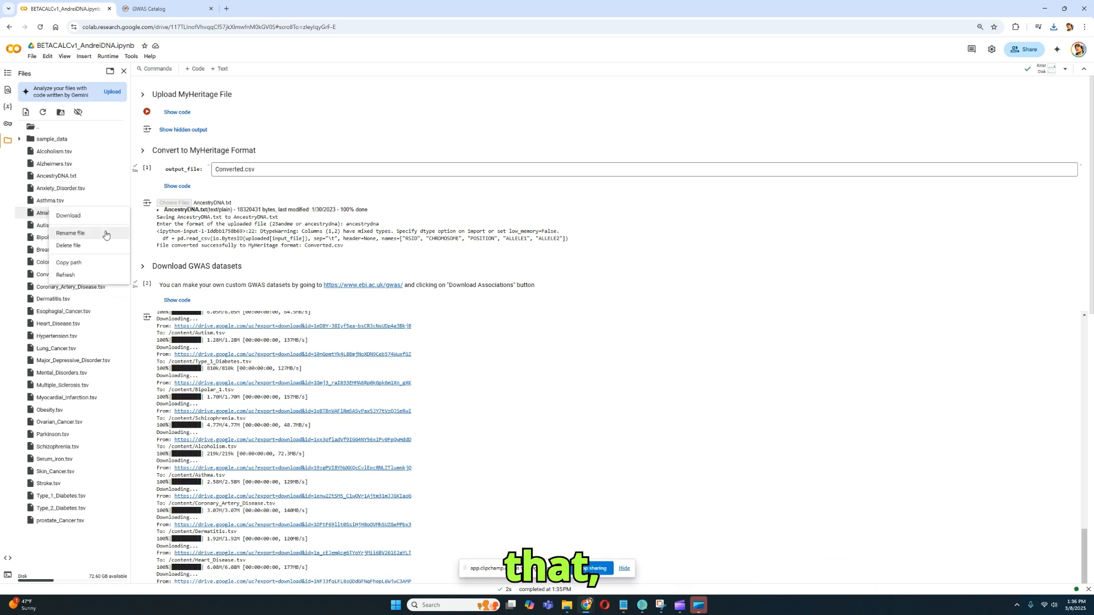
pyautogui.click(61, 233)
pyautogui.hotkey('ctrl', 'c')
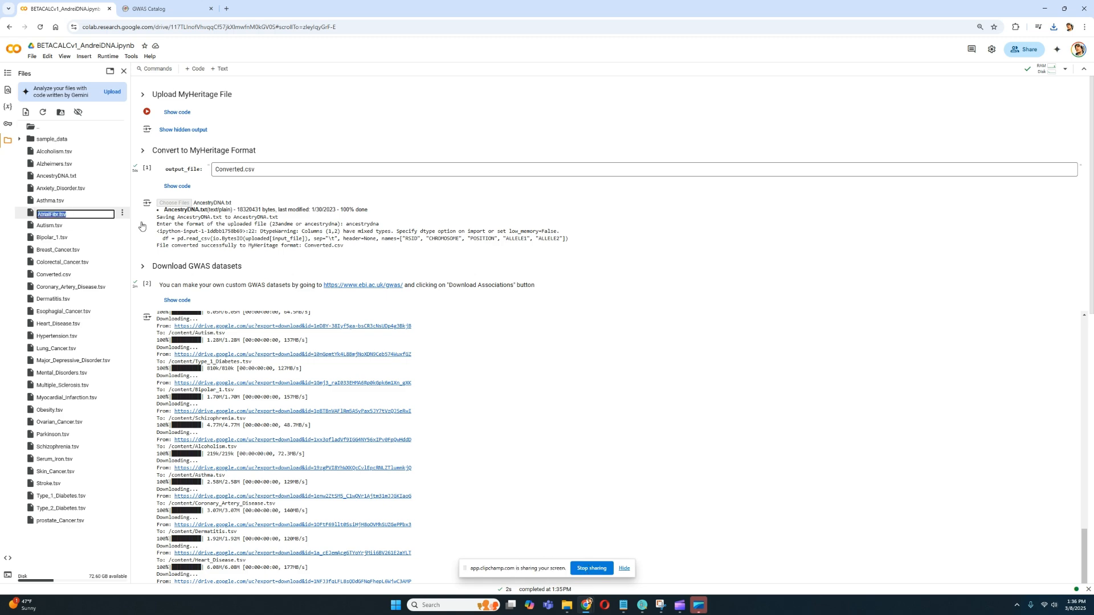
pyautogui.click(142, 226)
pyautogui.scroll(-10, 242, 259)
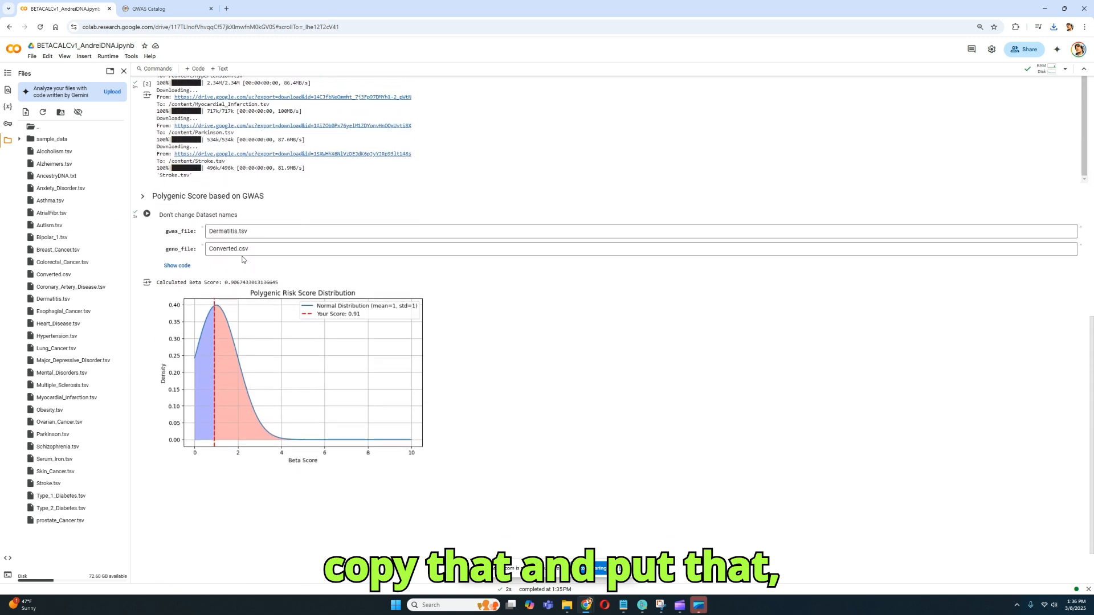
pyautogui.moveTo(251, 249); pyautogui.dragTo(212, 250)
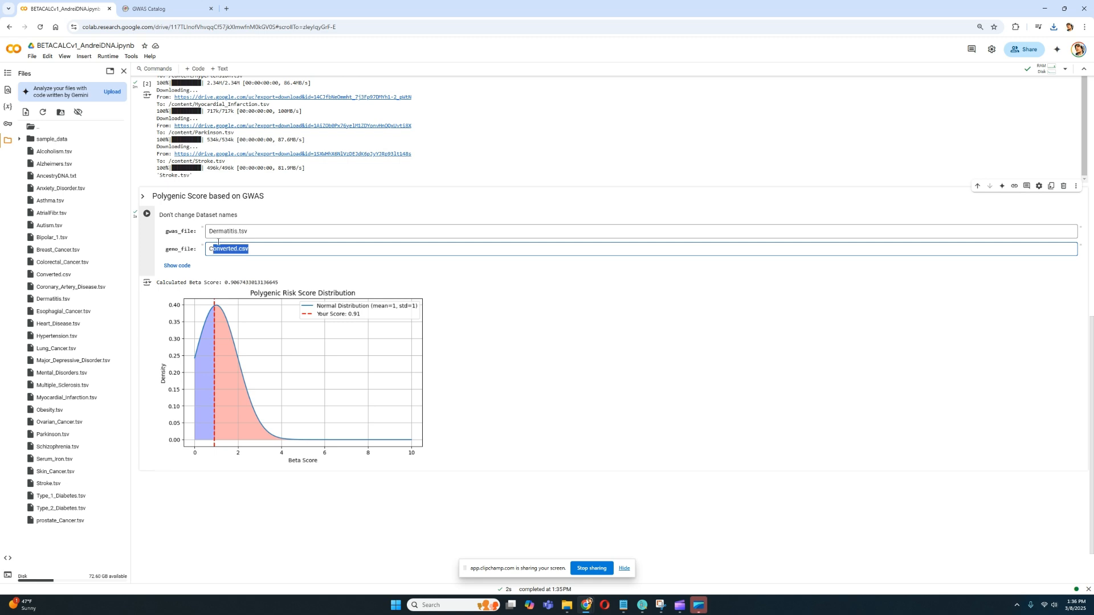
pyautogui.tripleClick(228, 231)
pyautogui.hotkey('ctrl', 'v')
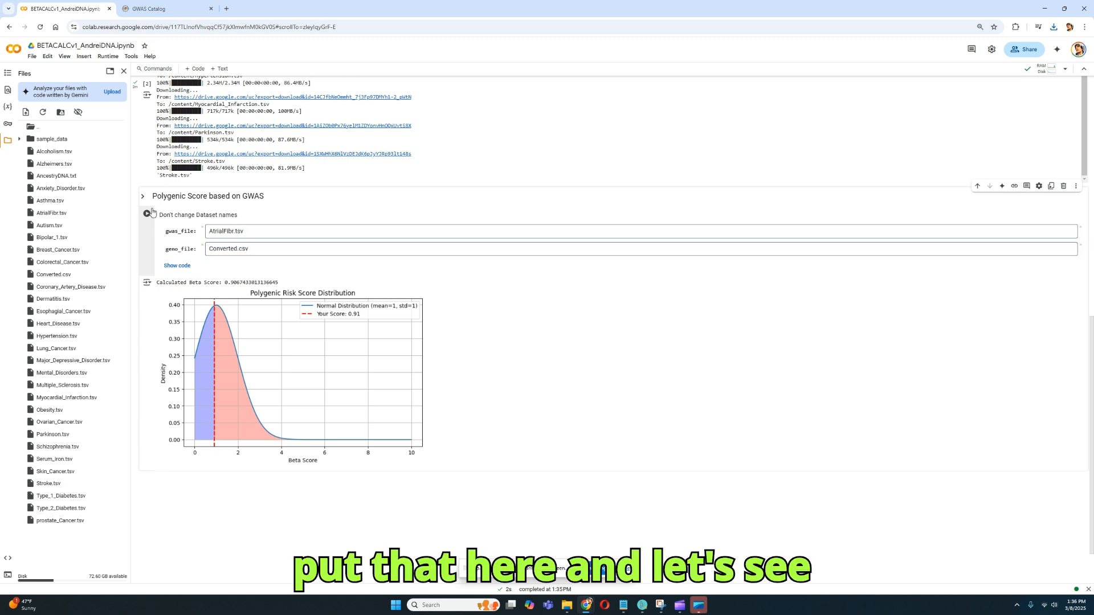
pyautogui.click(149, 213)
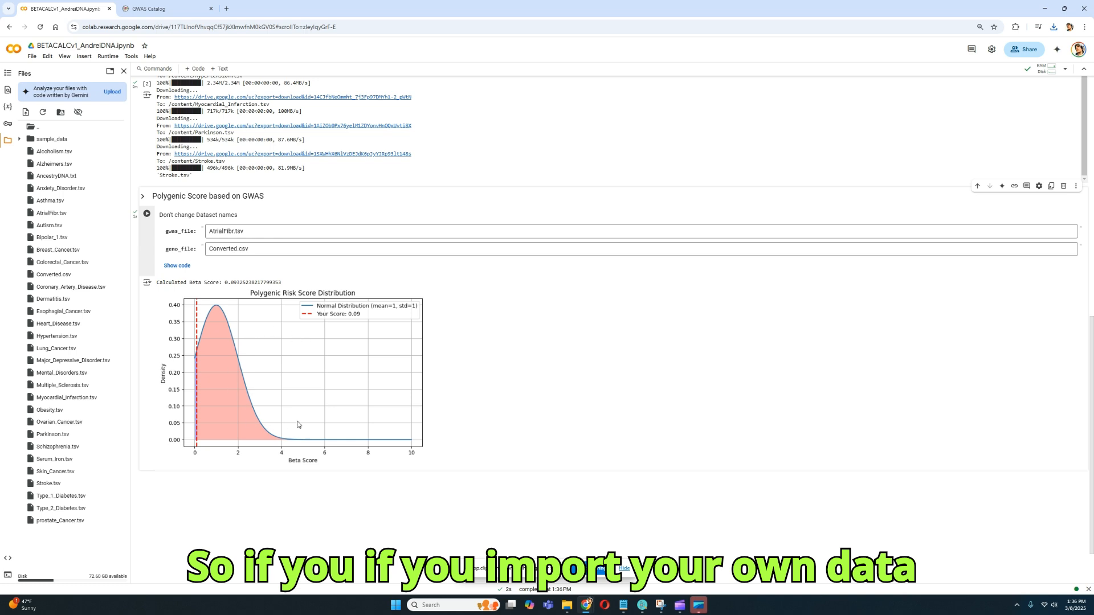
# Revisit the atrial fibrillation trait page, then check the notebook's download log for the original dataset names, such as Stroke.tsv.
pyautogui.click(194, 8)
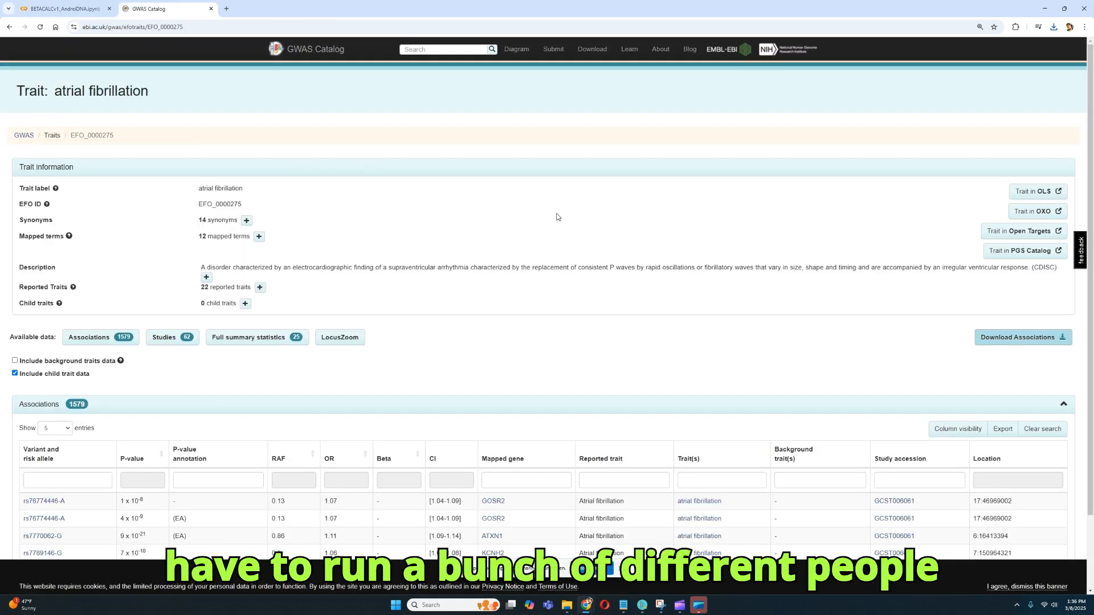
pyautogui.click(101, 7)
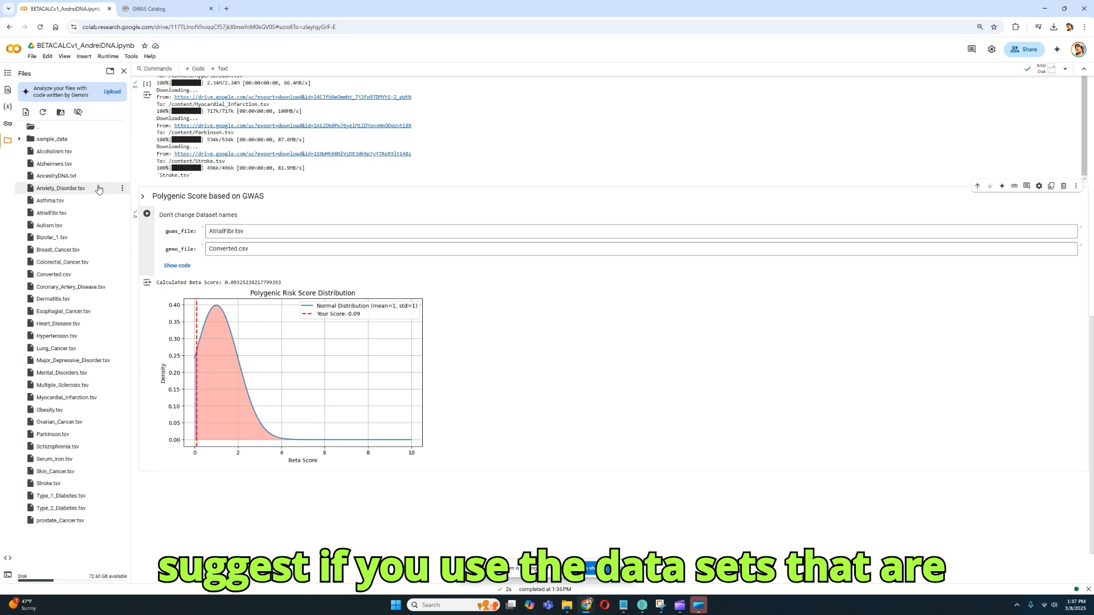
pyautogui.scroll(8, 259, 226)
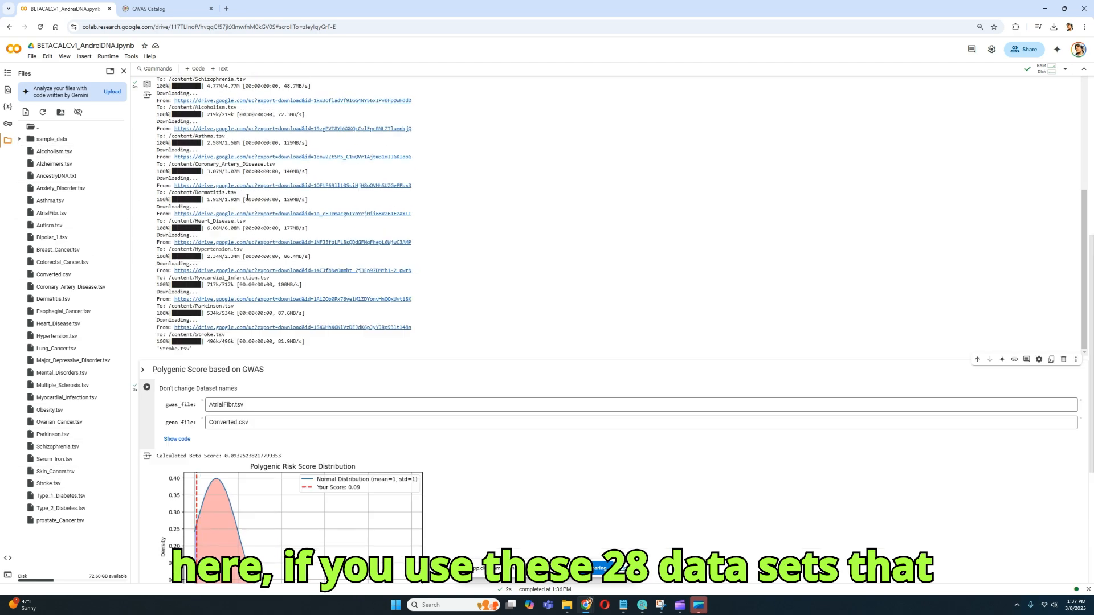
pyautogui.scroll(-10, 259, 227)
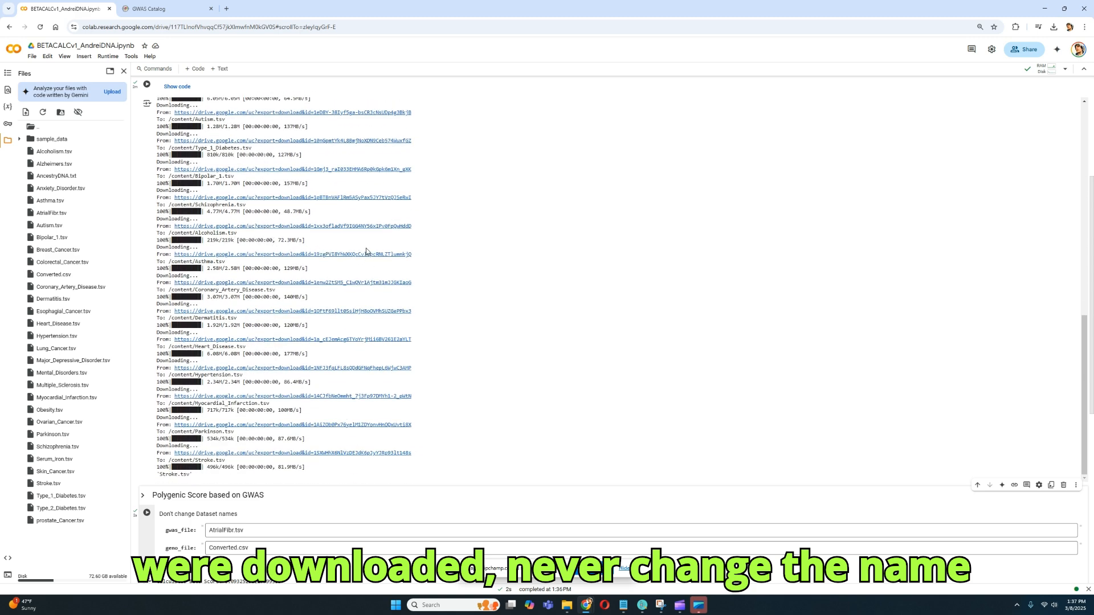
pyautogui.scroll(-3, 428, 250)
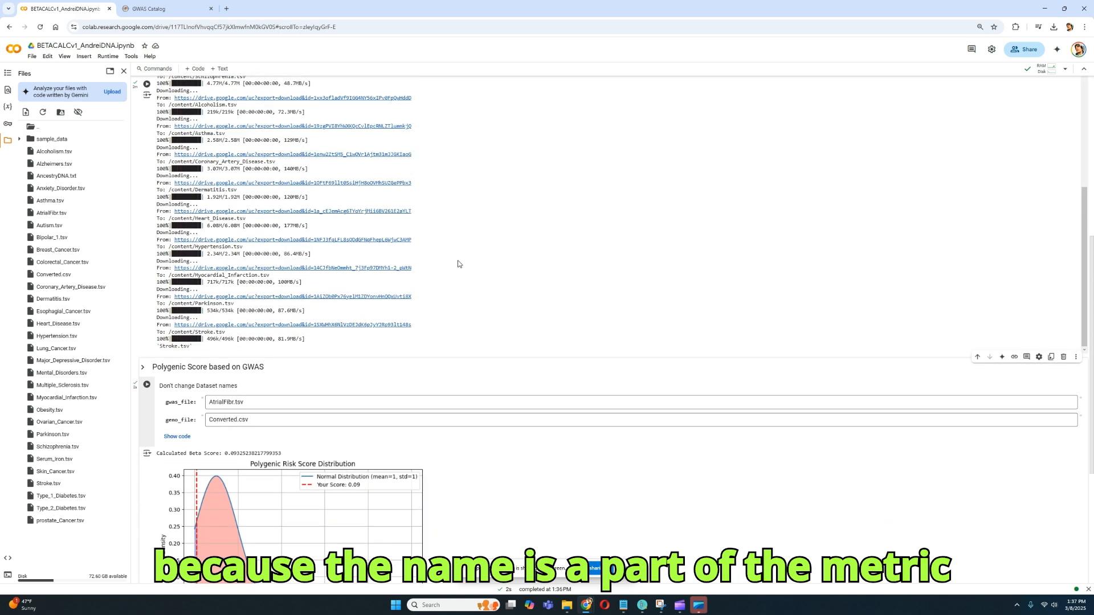
pyautogui.scroll(-1, 459, 263)
pyautogui.scroll(-1, 459, 262)
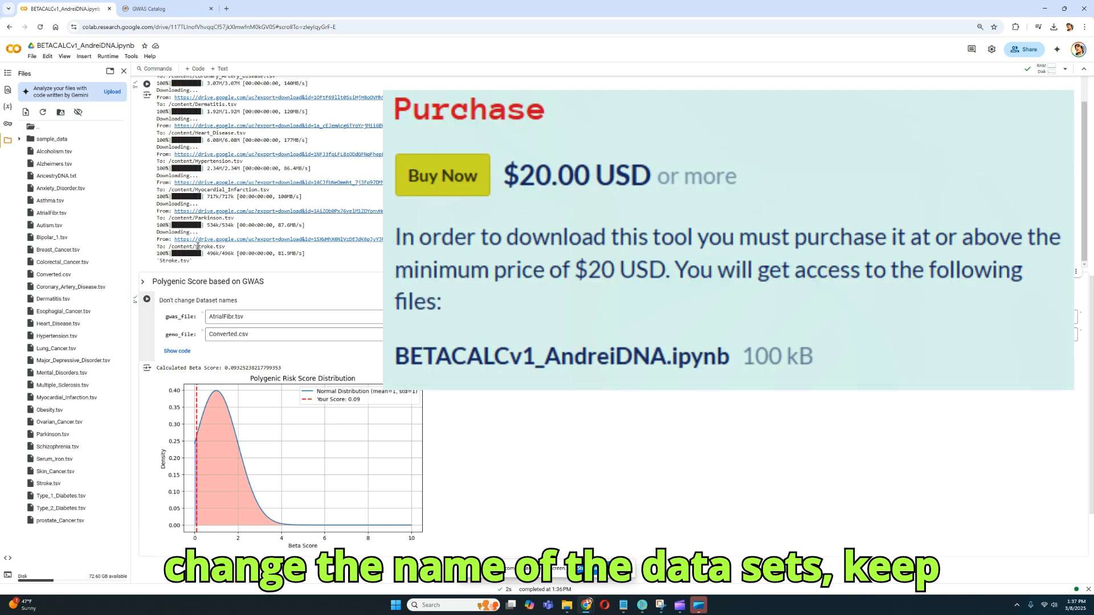
pyautogui.moveTo(198, 247); pyautogui.dragTo(233, 251)
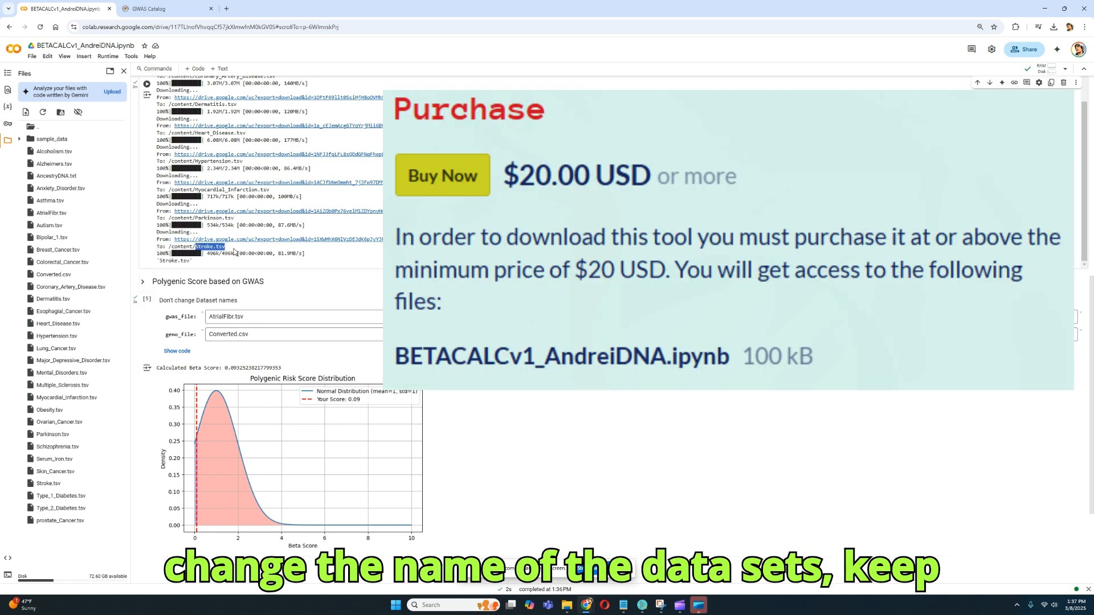